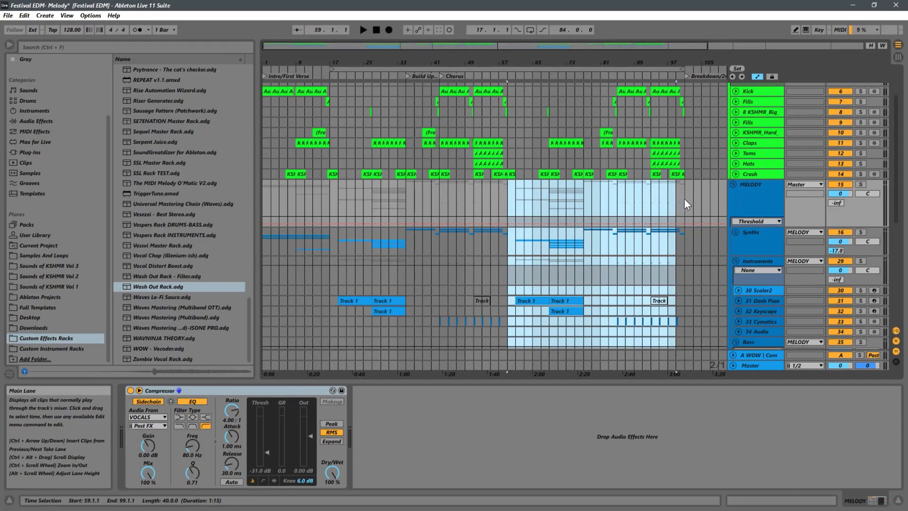
# - Examine the MELODY group's arrangement, comparing bars 59 to 99 with bars 1 to 43
pyautogui.moveTo(487, 191); pyautogui.dragTo(684, 184)
pyautogui.click(484, 191)
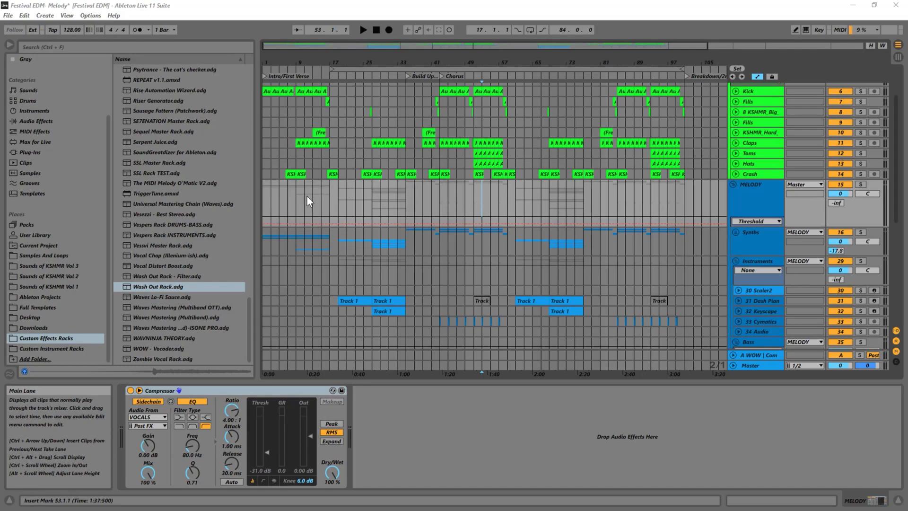
pyautogui.moveTo(265, 199); pyautogui.dragTo(436, 188)
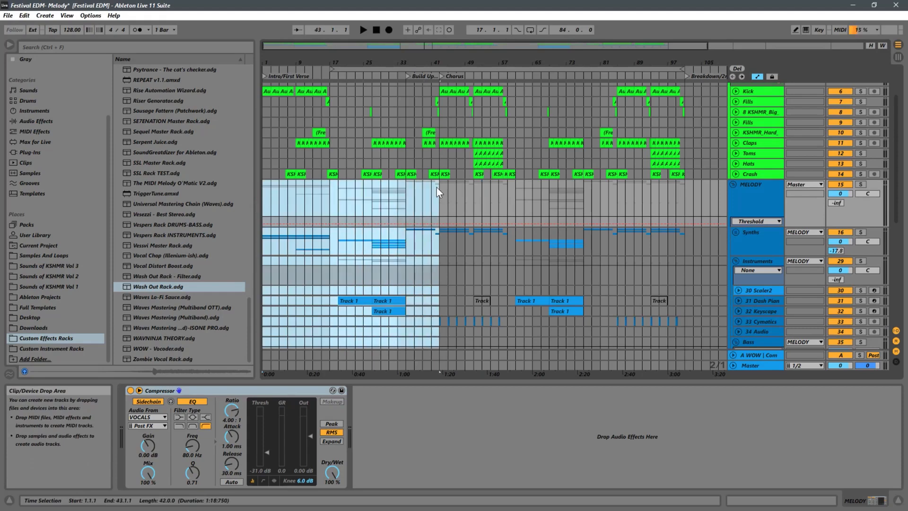
pyautogui.click(516, 200)
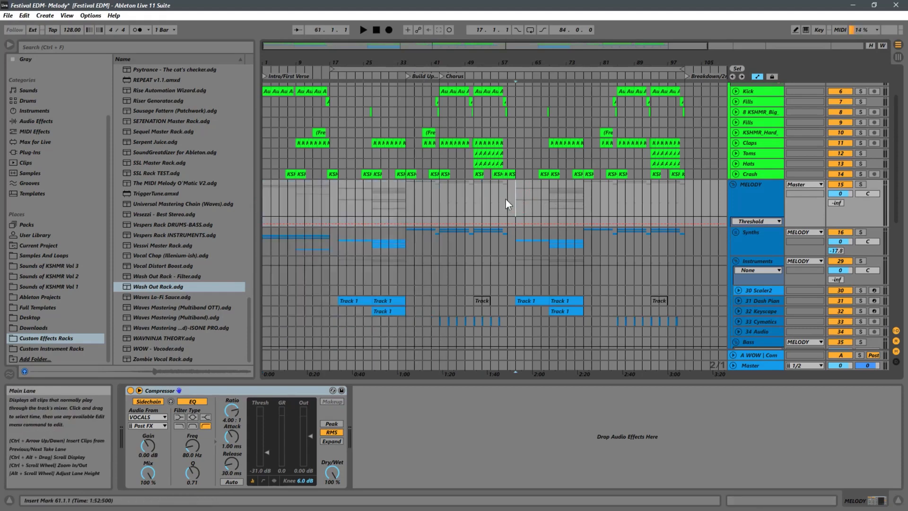
pyautogui.click(516, 200)
# - Unfold the Synths group inside MELODY and its 22 Nexus 3 track
pyautogui.scroll(-3, 517, 200)
pyautogui.click(734, 178)
pyautogui.scroll(-2, 524, 188)
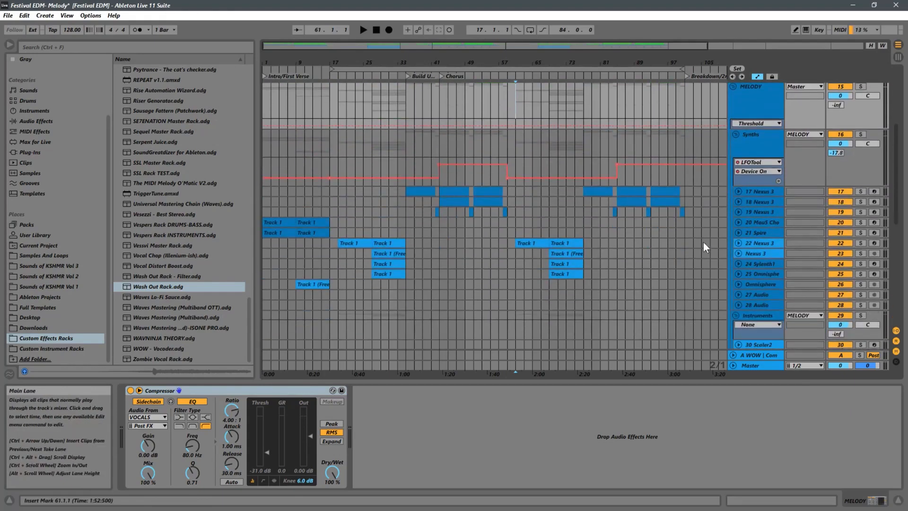
pyautogui.click(738, 244)
pyautogui.scroll(-2, 603, 247)
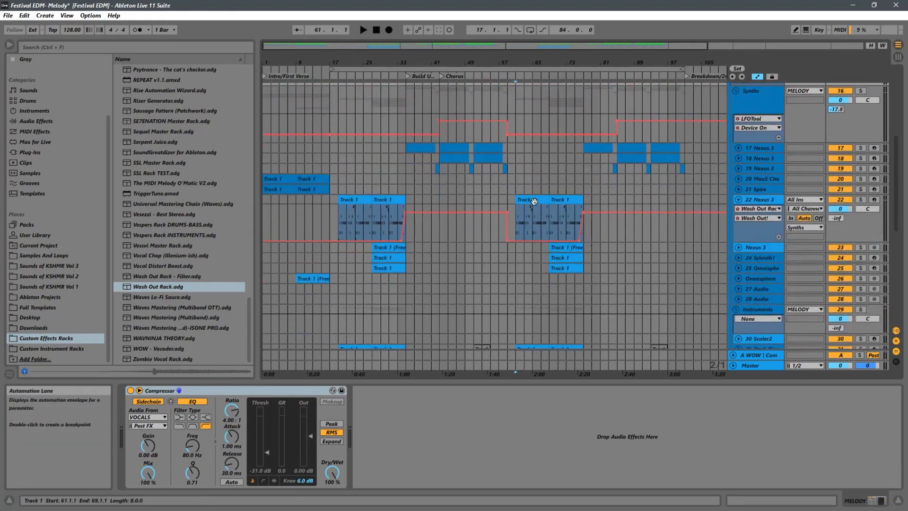
# - Play the arrangement from bar 57 to hear the transition into the 22 Nexus 3 clips at bar 61
pyautogui.click(515, 213)
pyautogui.moveTo(530, 66); pyautogui.dragTo(562, 177)
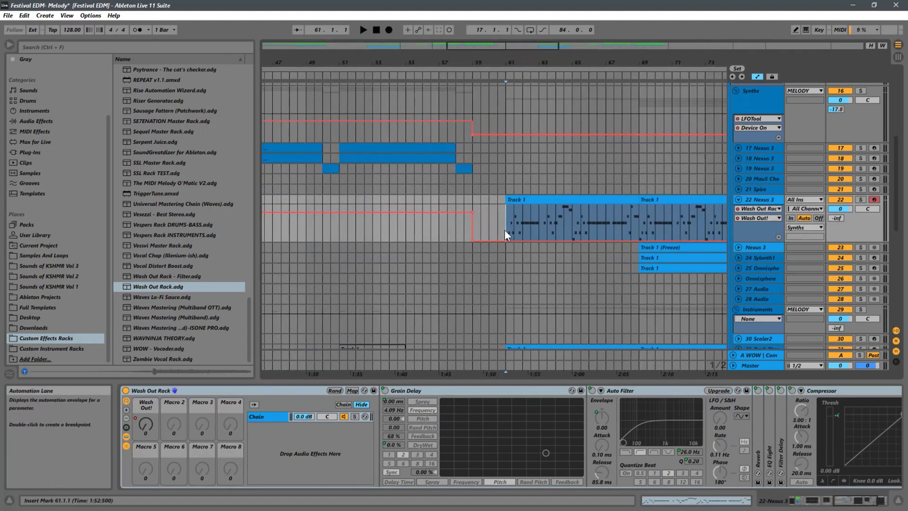
pyautogui.press('space')
pyautogui.click(443, 232)
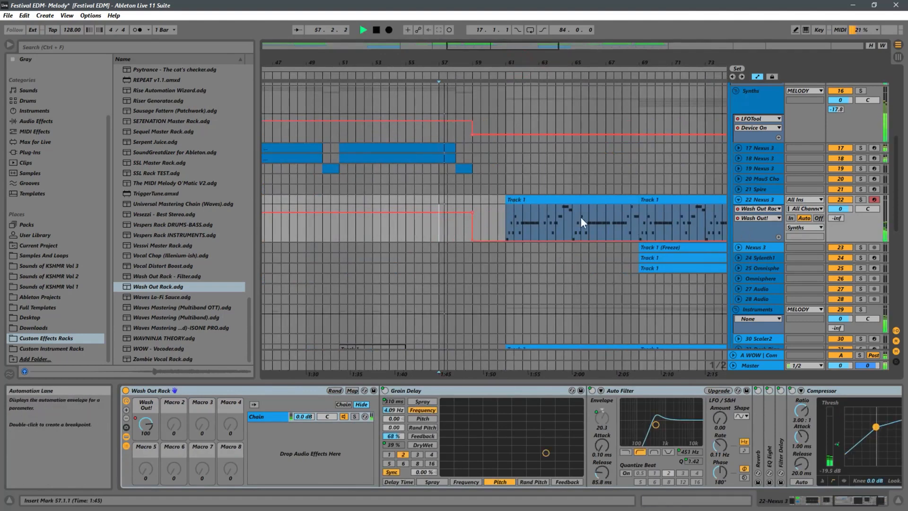
pyautogui.scroll(-4, 556, 217)
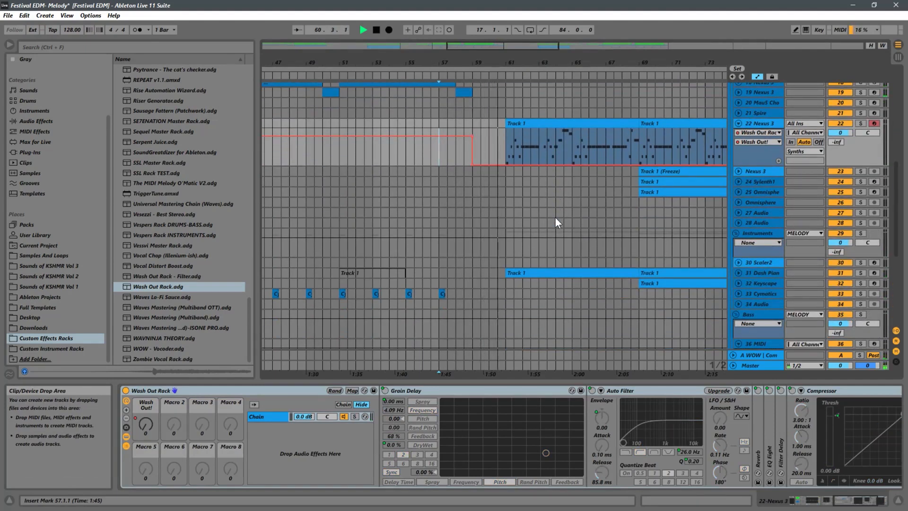
pyautogui.scroll(6, 554, 217)
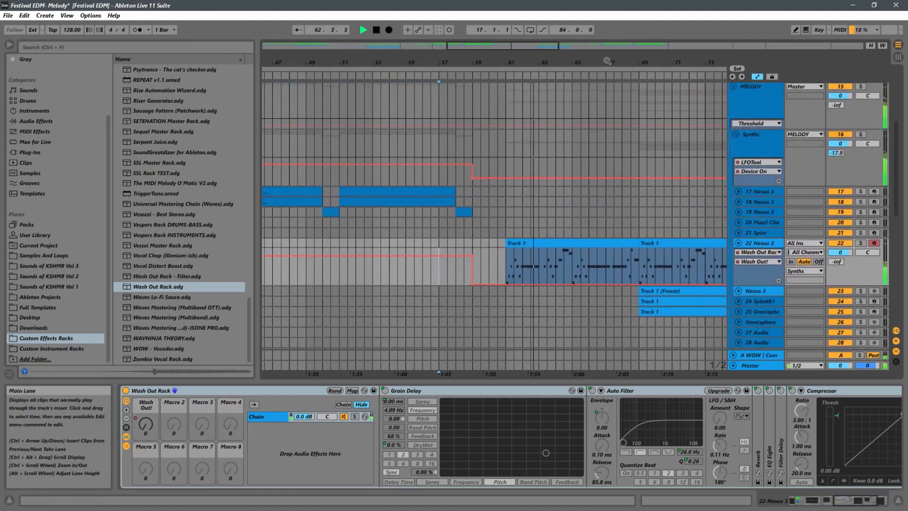
pyautogui.scroll(-4, 600, 168)
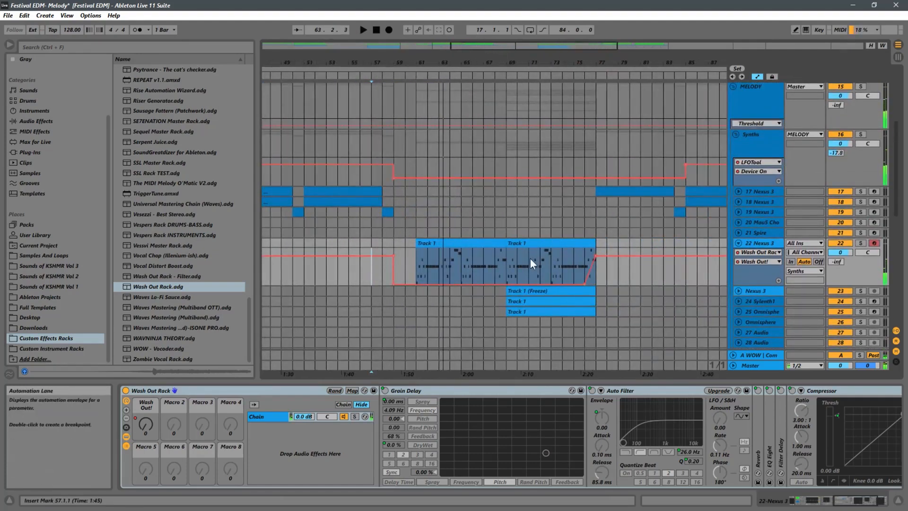
# - Assign the MELODY group's track color to its grouped tracks and clips
pyautogui.click(416, 268)
pyautogui.click(758, 244)
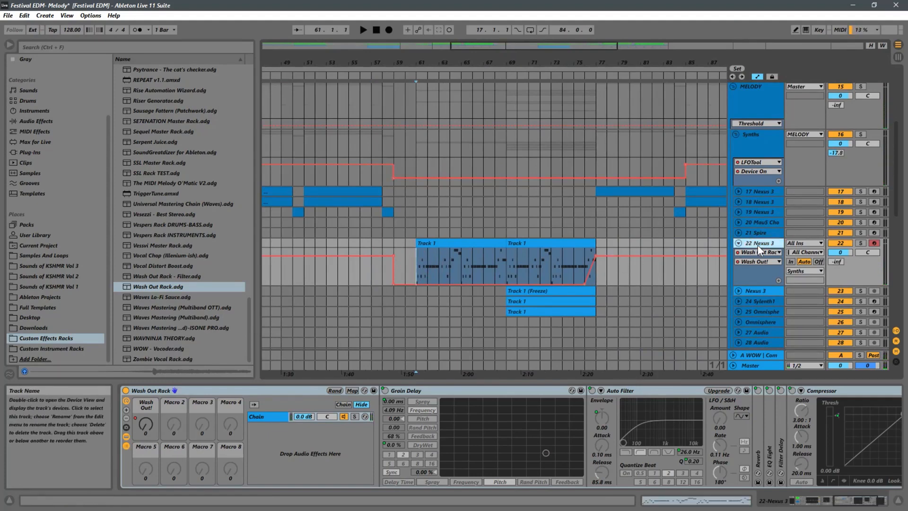
pyautogui.rightClick(762, 111)
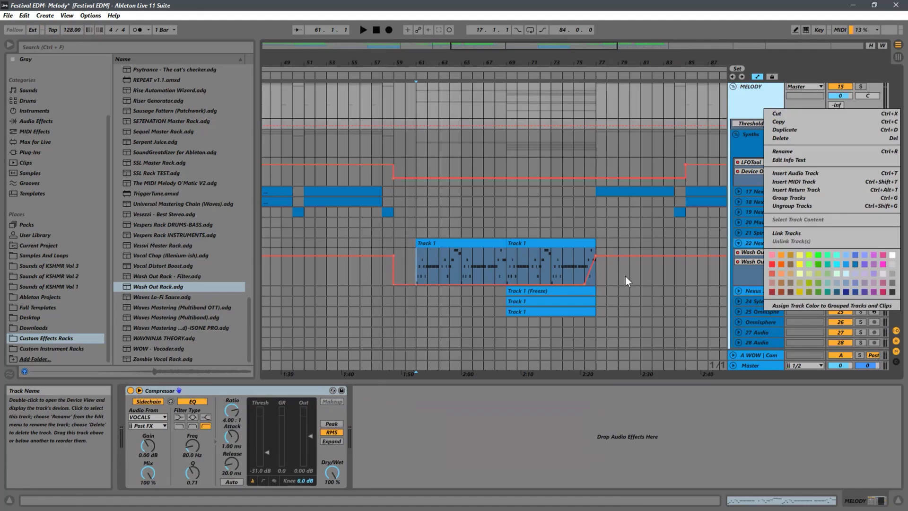
pyautogui.click(776, 303)
# - Insert a new MIDI track directly below 22 Nexus 3 and give it the MELODY group's color
pyautogui.click(764, 244)
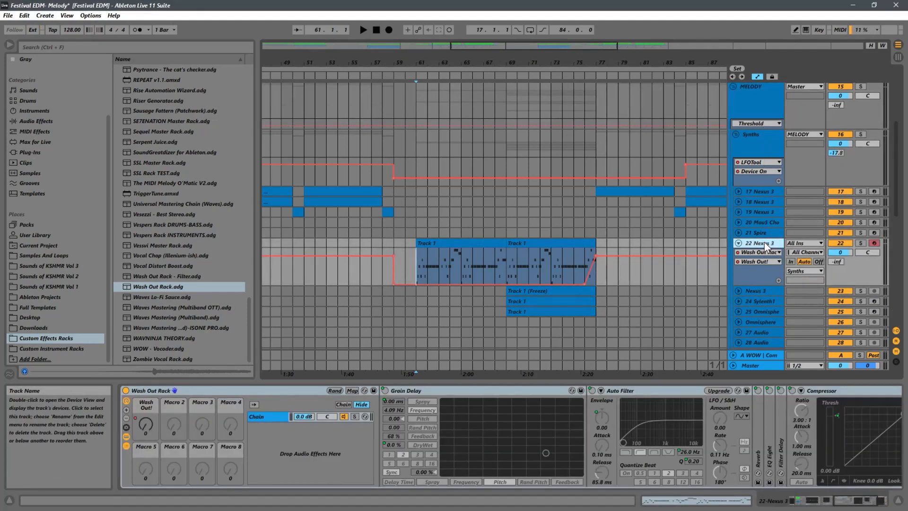
pyautogui.hotkey('ctrl', 'shift', 't')
pyautogui.rightClick(753, 97)
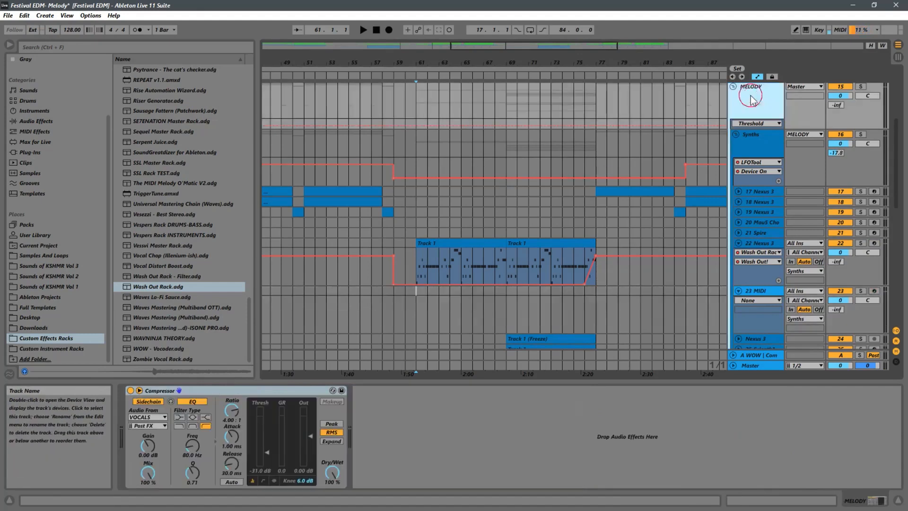
pyautogui.click(801, 295)
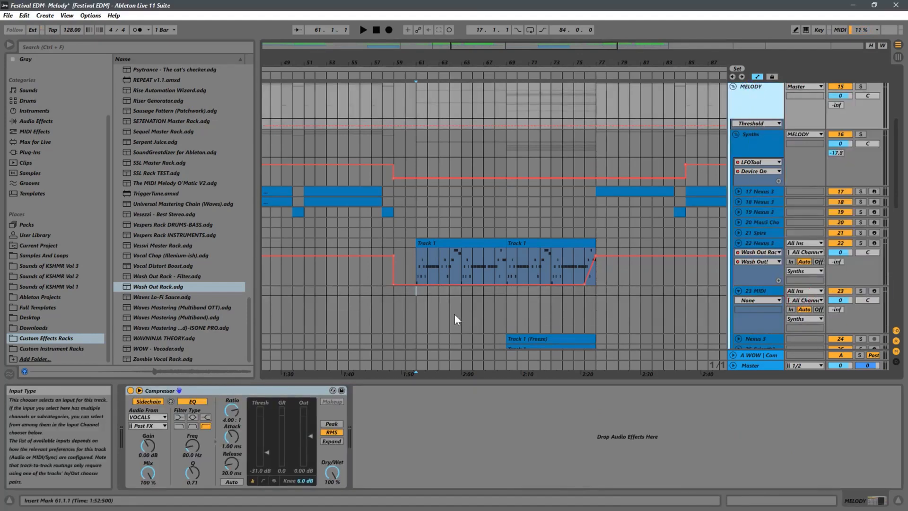
# - Copy the first eight-bar Track 1 clip from the 21 Spire track to the new MIDI track, starting at bar 61
pyautogui.click(421, 318)
pyautogui.moveTo(409, 61); pyautogui.dragTo(564, 4)
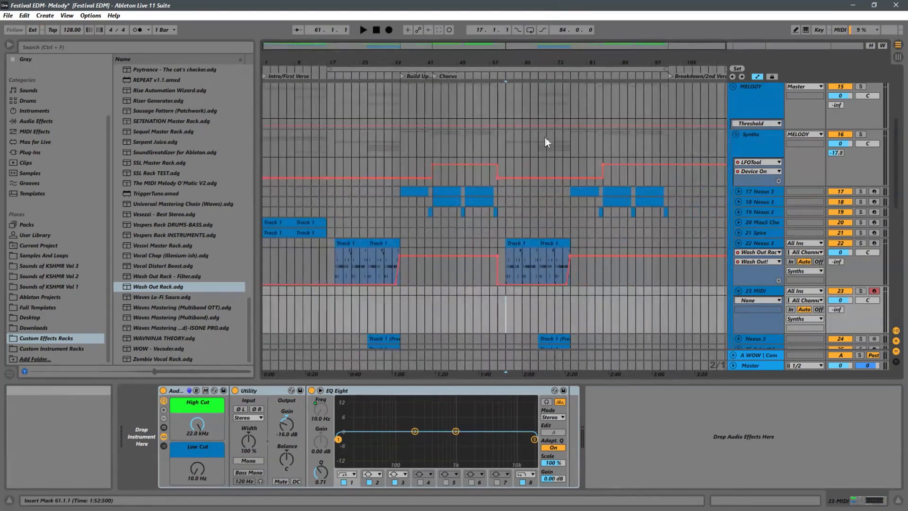
pyautogui.click(742, 233)
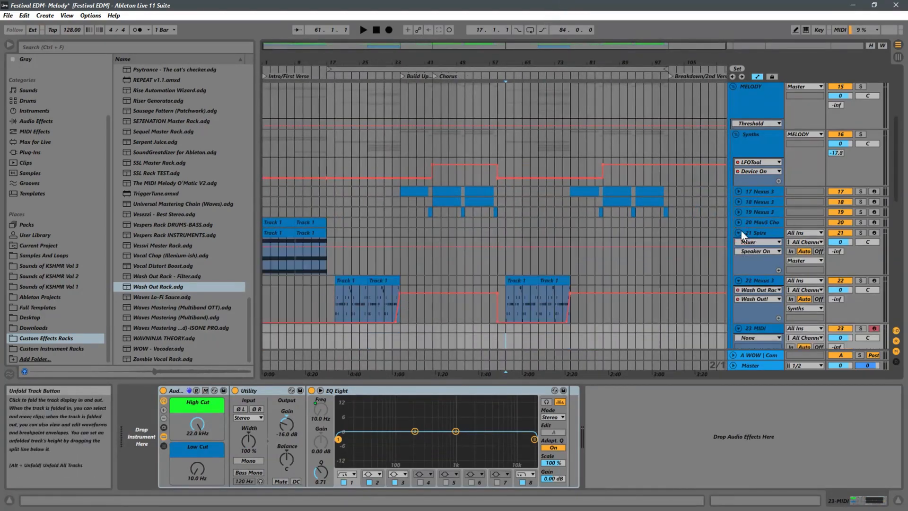
pyautogui.scroll(-2, 474, 229)
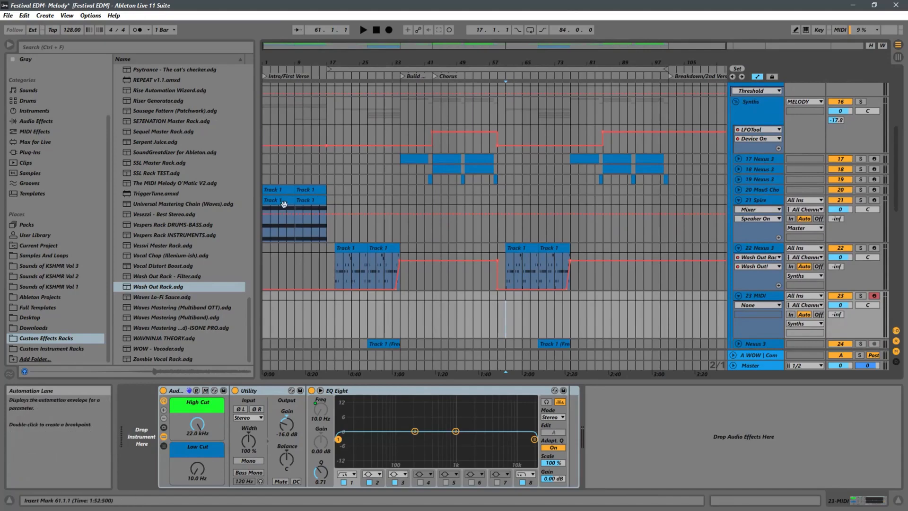
pyautogui.moveTo(291, 199); pyautogui.dragTo(521, 308)
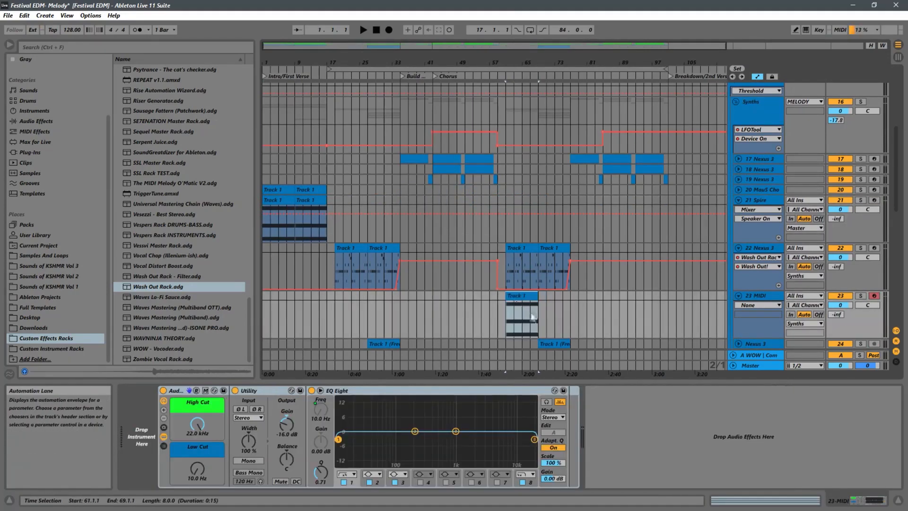
pyautogui.click(514, 314)
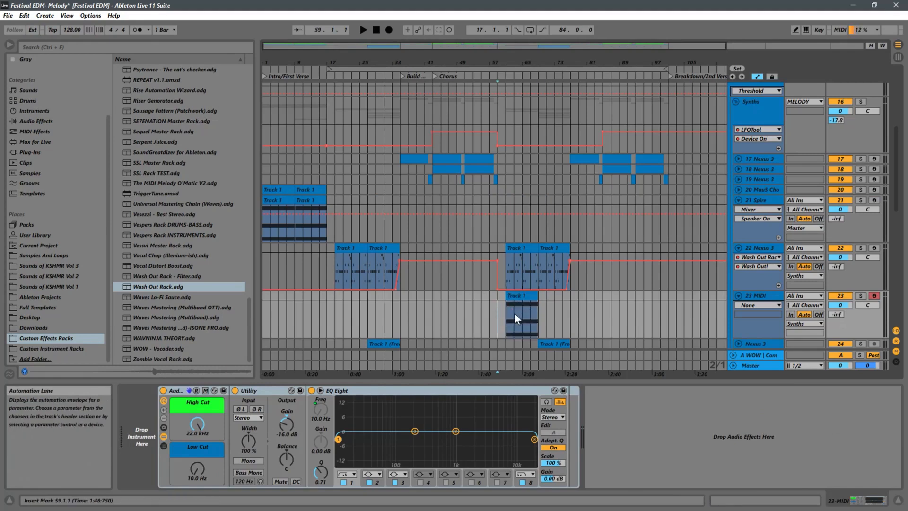
# - Show the third-party plug-ins in the browser and collapse the reFX folder
pyautogui.scroll(-5, 509, 315)
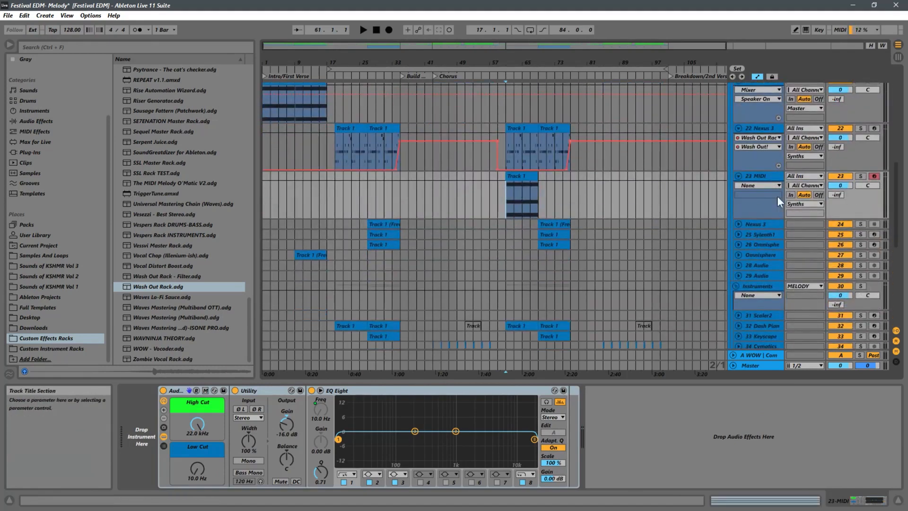
pyautogui.scroll(2, 623, 181)
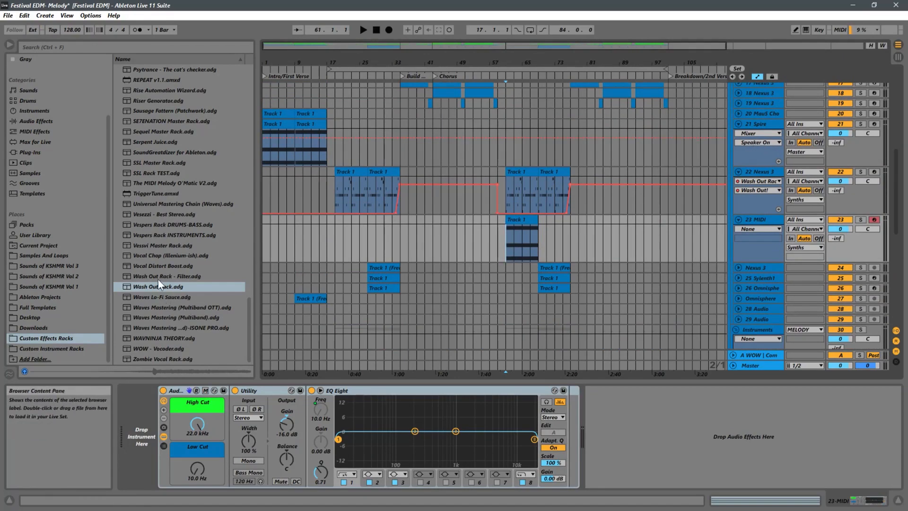
pyautogui.scroll(5, 170, 282)
pyautogui.click(30, 162)
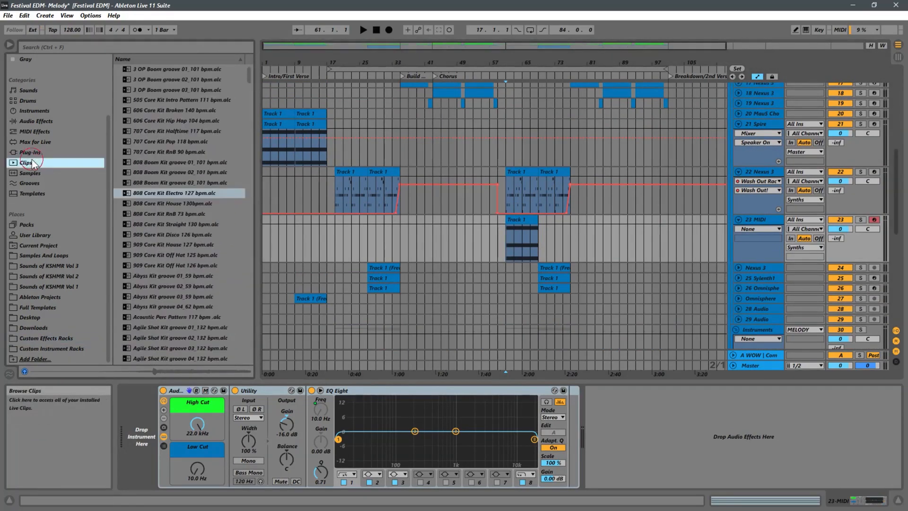
pyautogui.click(34, 142)
pyautogui.click(42, 151)
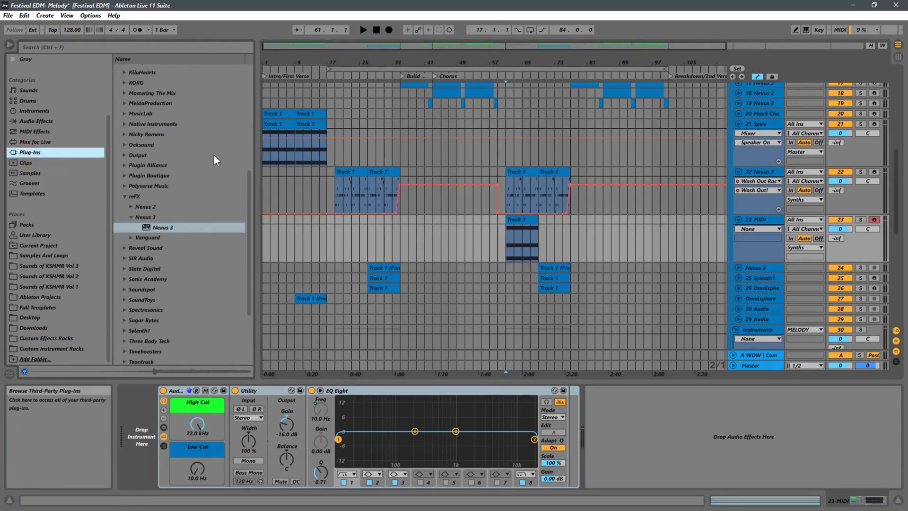
pyautogui.click(125, 196)
pyautogui.scroll(-2, 216, 217)
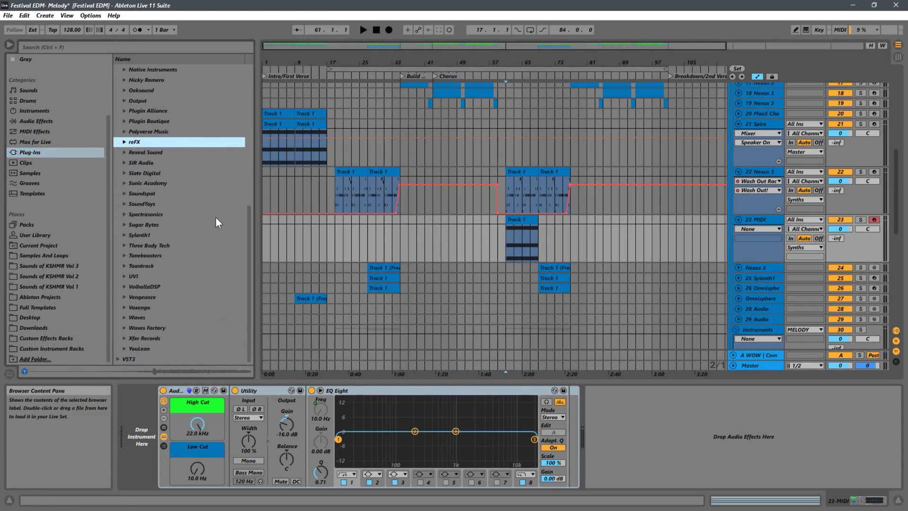
# - Load the Omnisphere instrument from the Spectrasonics folder onto the 23 MIDI track
pyautogui.click(124, 235)
pyautogui.click(125, 234)
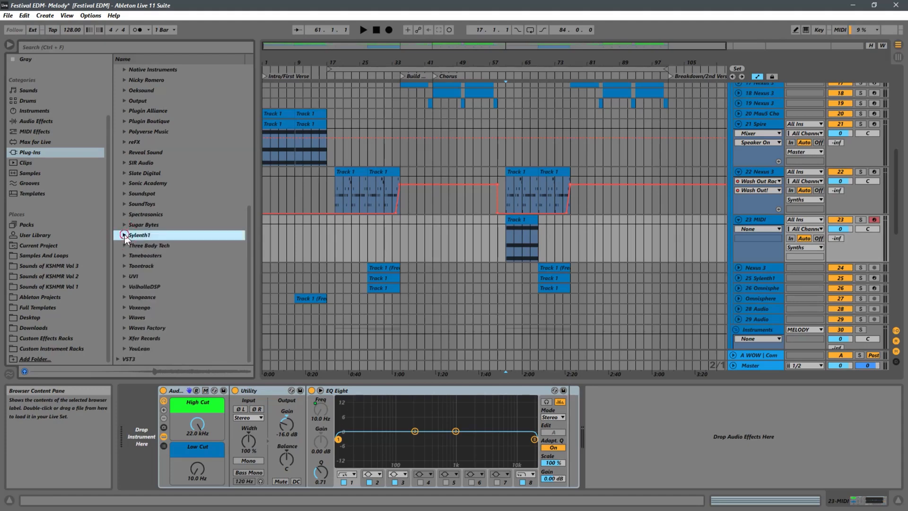
pyautogui.scroll(4, 127, 234)
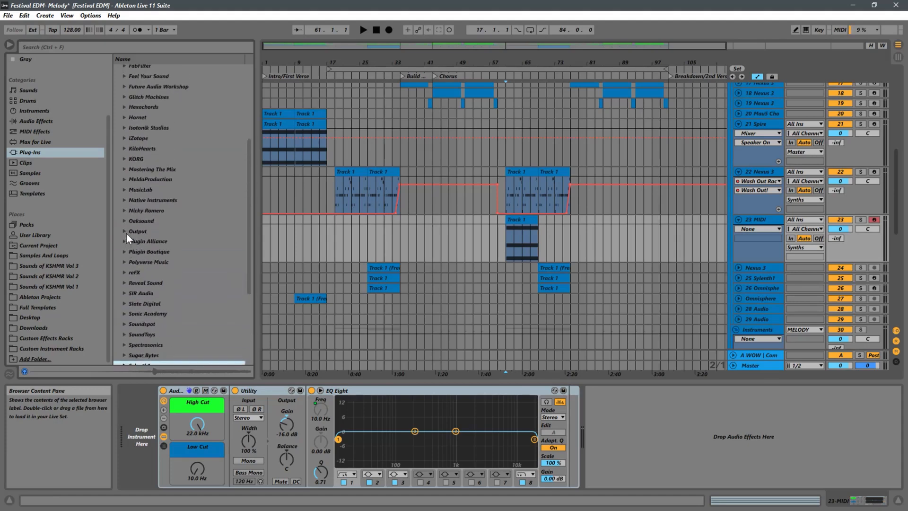
pyautogui.scroll(5, 126, 234)
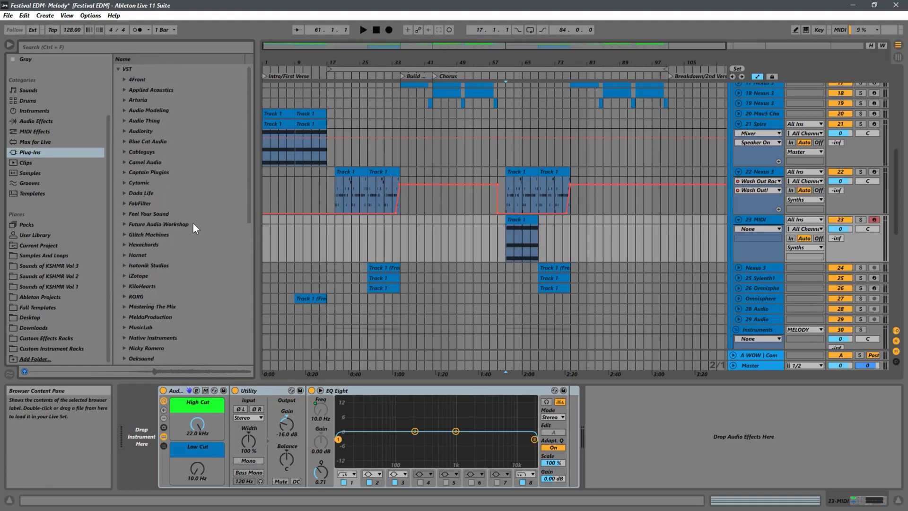
pyautogui.scroll(-8, 192, 223)
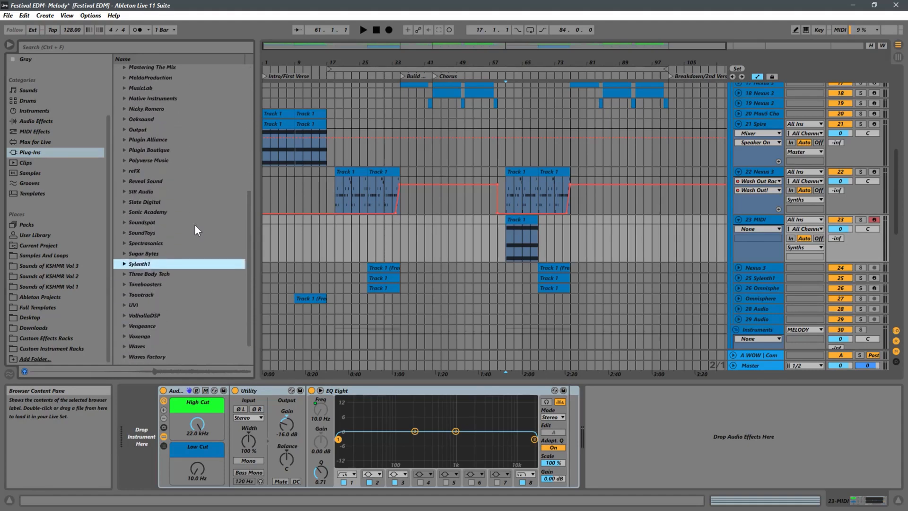
pyautogui.scroll(-1, 197, 230)
pyautogui.click(126, 215)
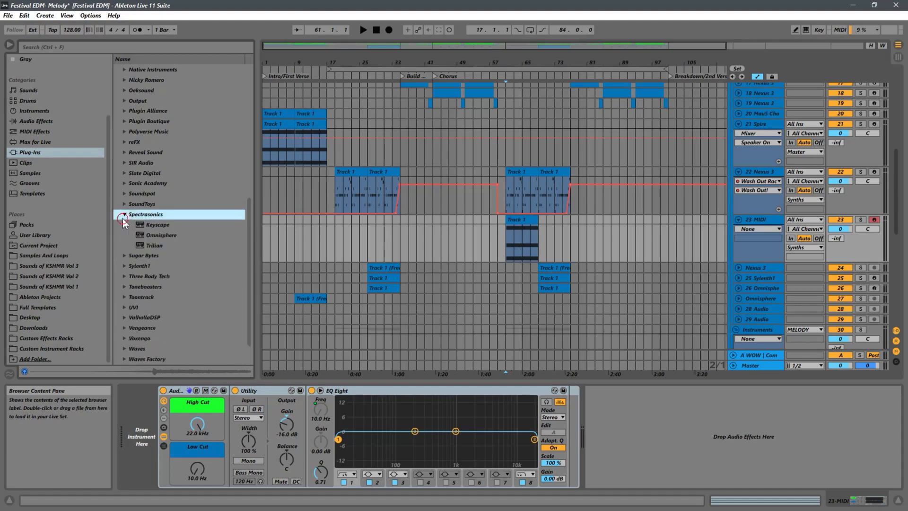
pyautogui.click(163, 235)
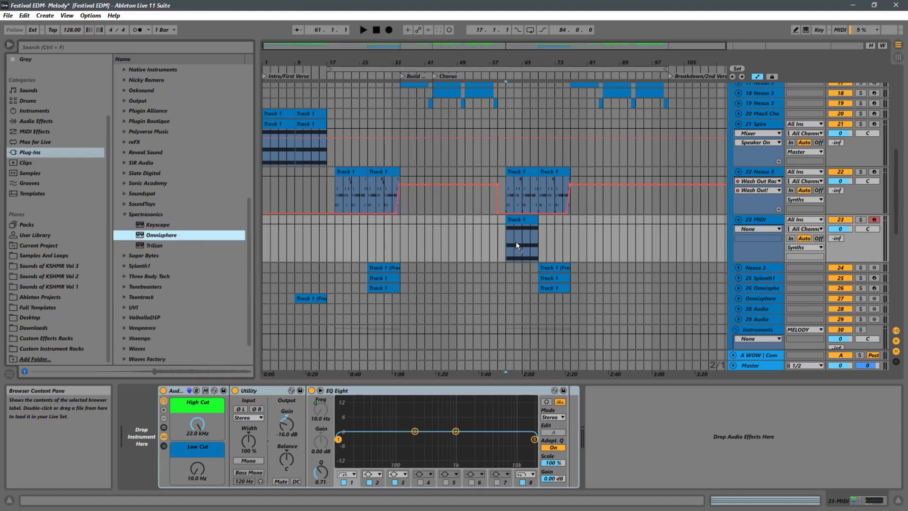
pyautogui.moveTo(517, 246); pyautogui.dragTo(515, 242)
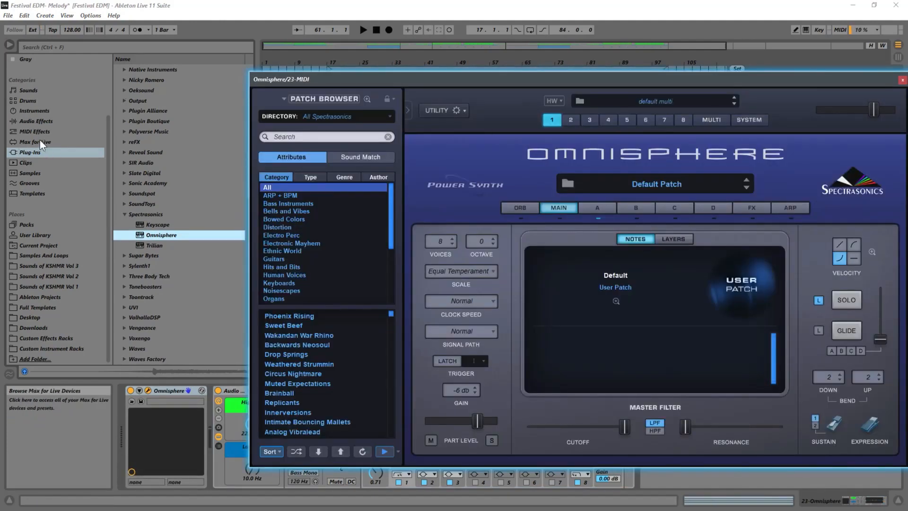
# - Add the Arpeggiator MIDI effect before Omnisphere and set its style to Diverge
pyautogui.click(30, 131)
pyautogui.moveTo(127, 71); pyautogui.dragTo(125, 418)
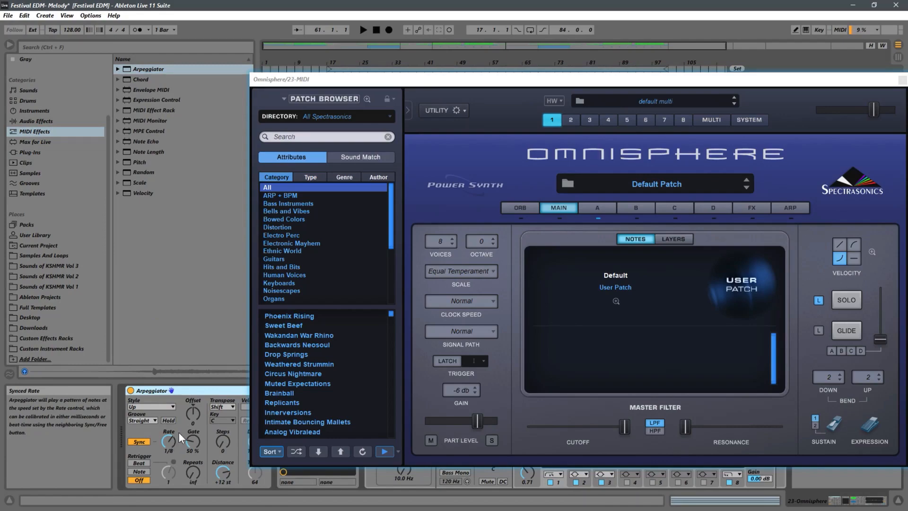
pyautogui.click(149, 418)
pyautogui.click(143, 408)
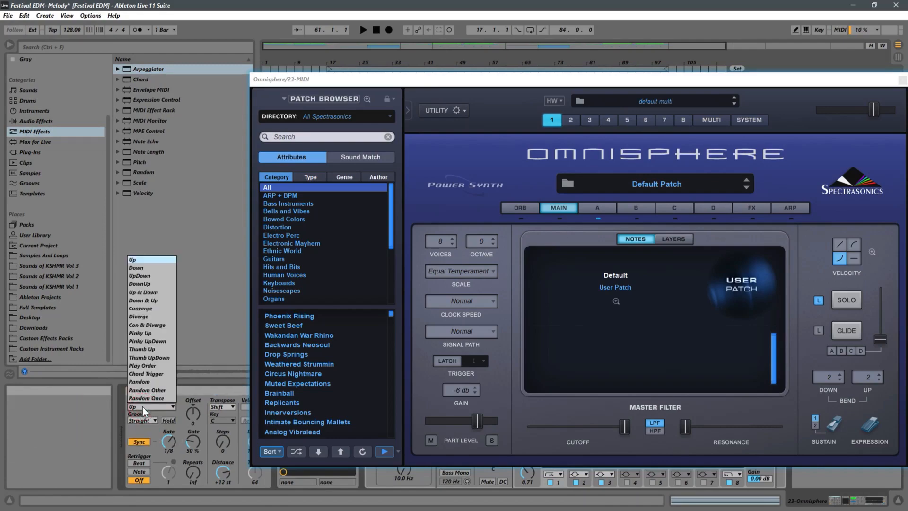
pyautogui.click(135, 318)
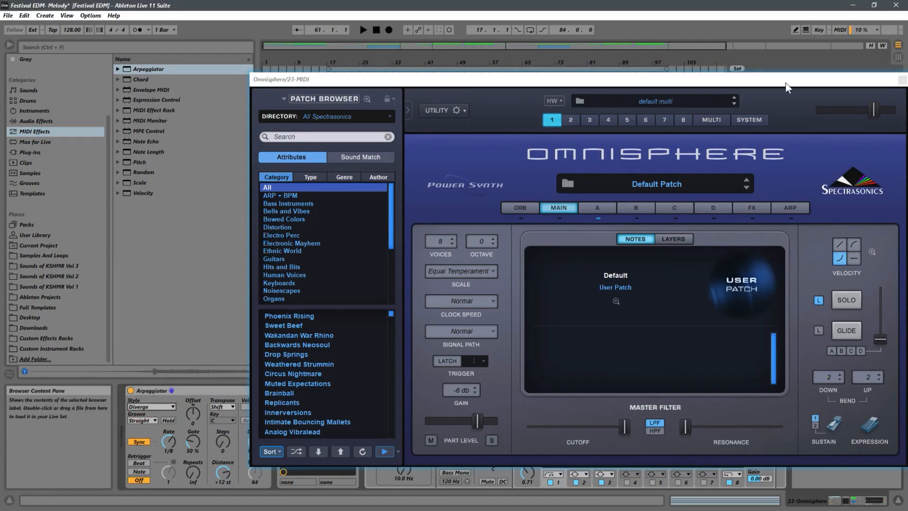
# - Solo the 23 Omnisphere track and set the playback start at bar 61
pyautogui.moveTo(785, 80); pyautogui.dragTo(621, 284)
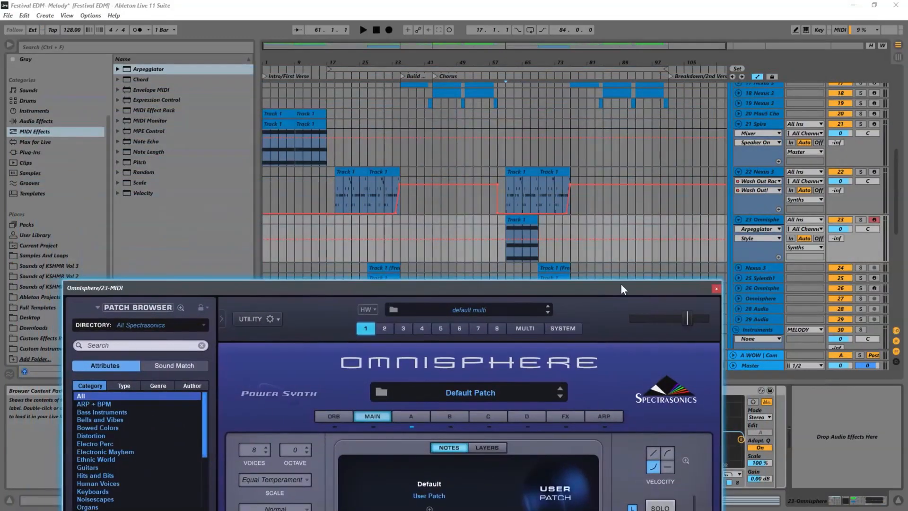
pyautogui.click(864, 209)
pyautogui.click(861, 220)
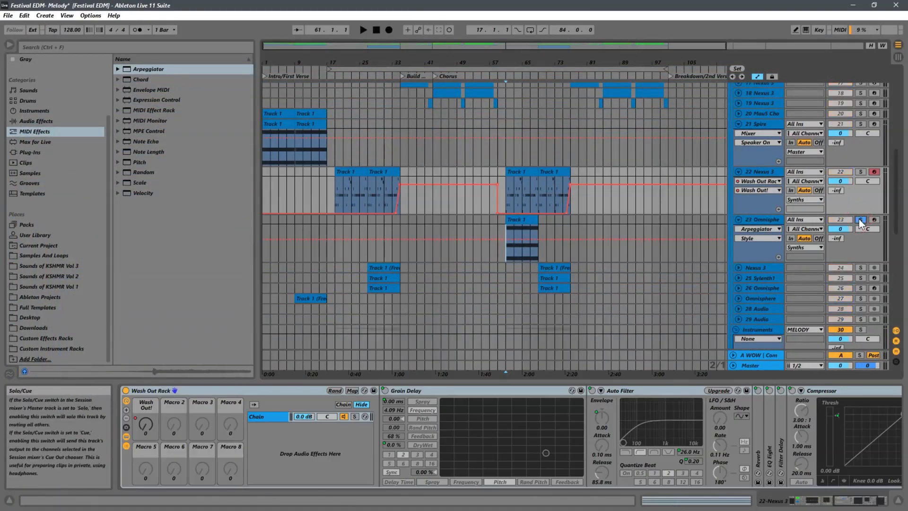
pyautogui.click(507, 252)
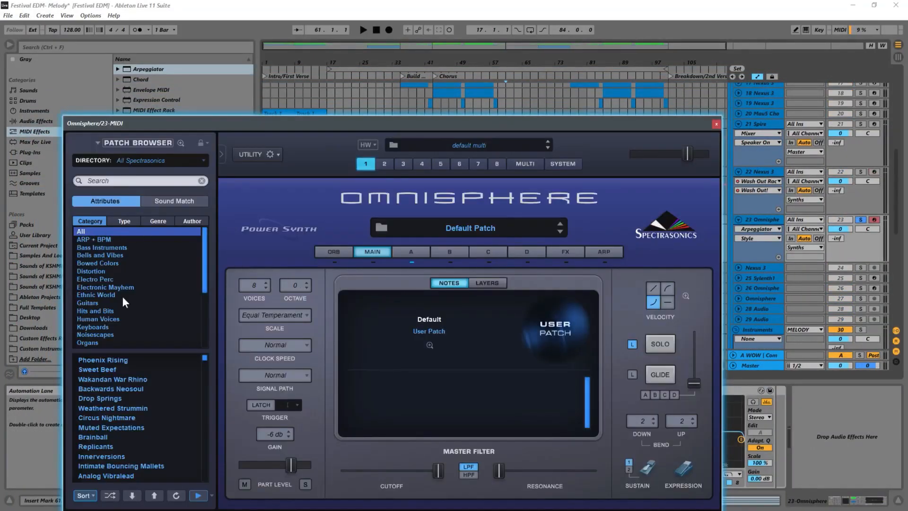
# - Load the Bouncy Plucker patch from Omnisphere's Synth Short category and audition it from bar 61
pyautogui.moveTo(206, 250); pyautogui.dragTo(208, 293)
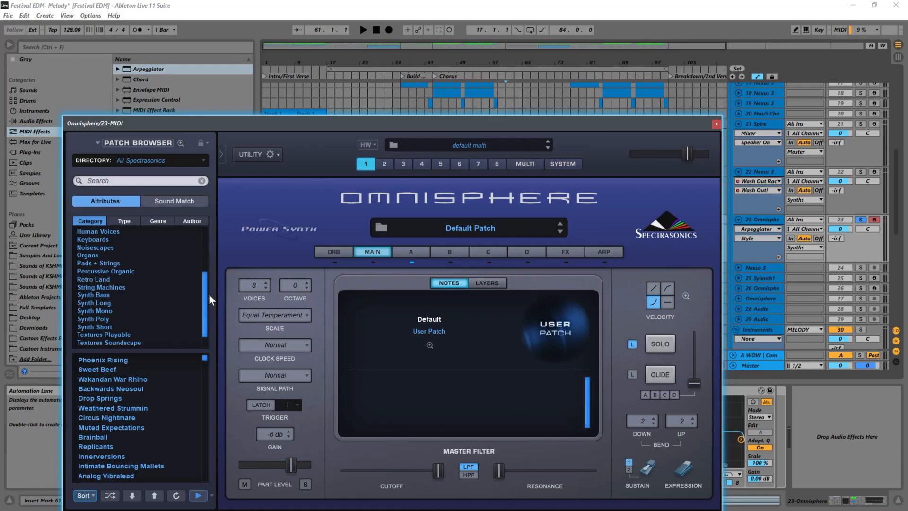
pyautogui.click(101, 326)
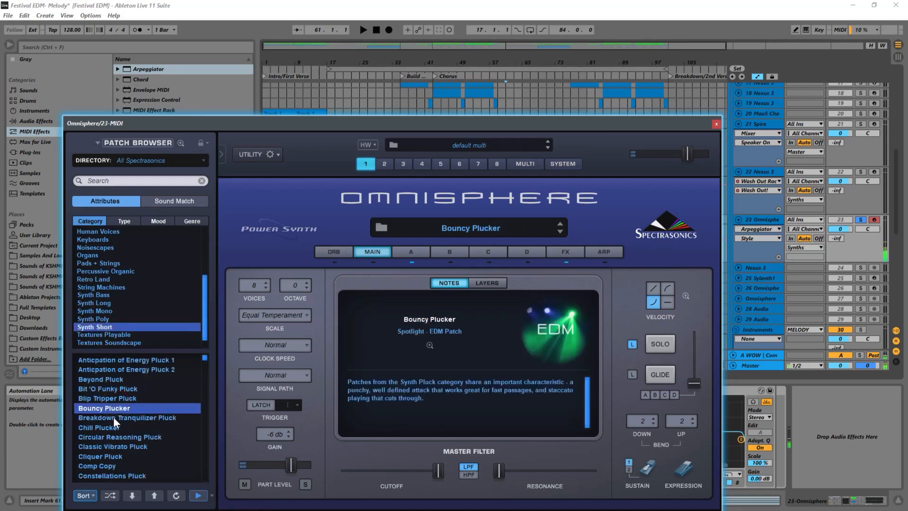
pyautogui.moveTo(630, 124); pyautogui.dragTo(683, 259)
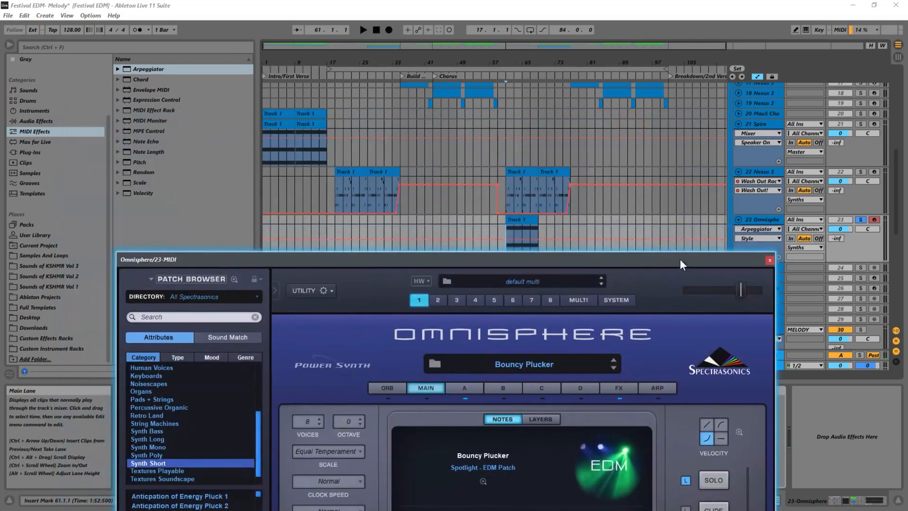
pyautogui.click(507, 225)
pyautogui.press('space')
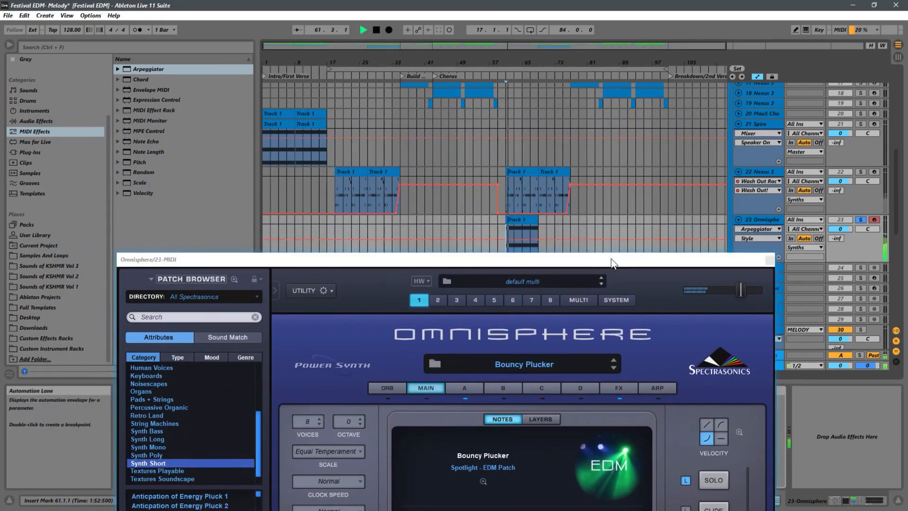
pyautogui.moveTo(611, 259); pyautogui.dragTo(574, 303)
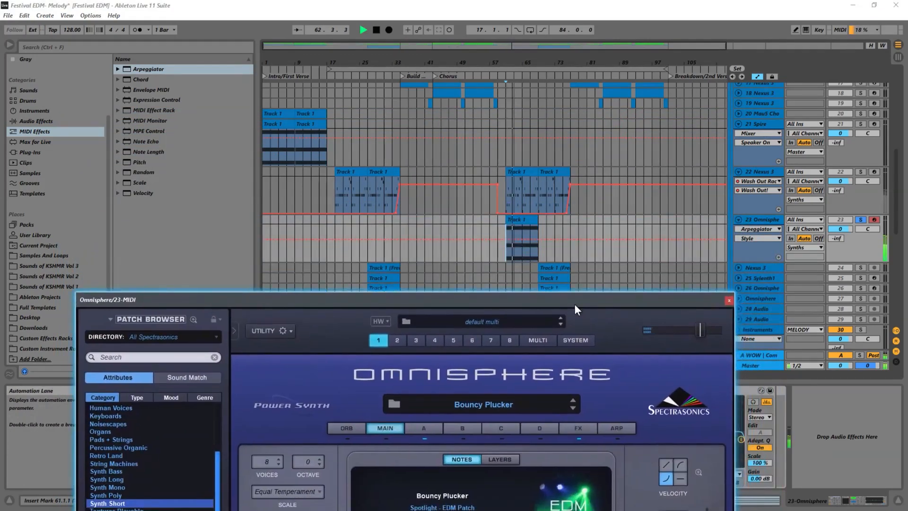
pyautogui.click(730, 300)
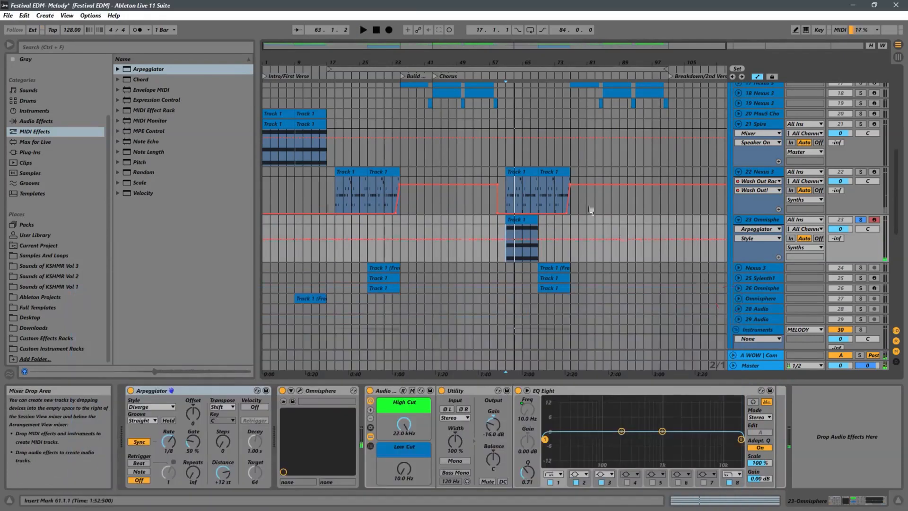
# - Copy the piano track 32's bar 61 clip over the existing clip on the 23 Omnisphere track, starting at bar 61
pyautogui.scroll(-2, 654, 218)
pyautogui.click(738, 225)
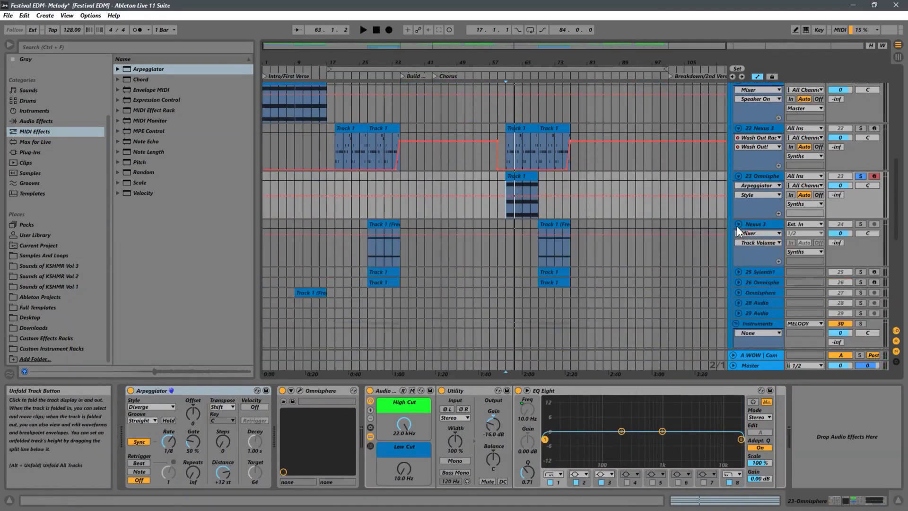
pyautogui.scroll(-5, 695, 232)
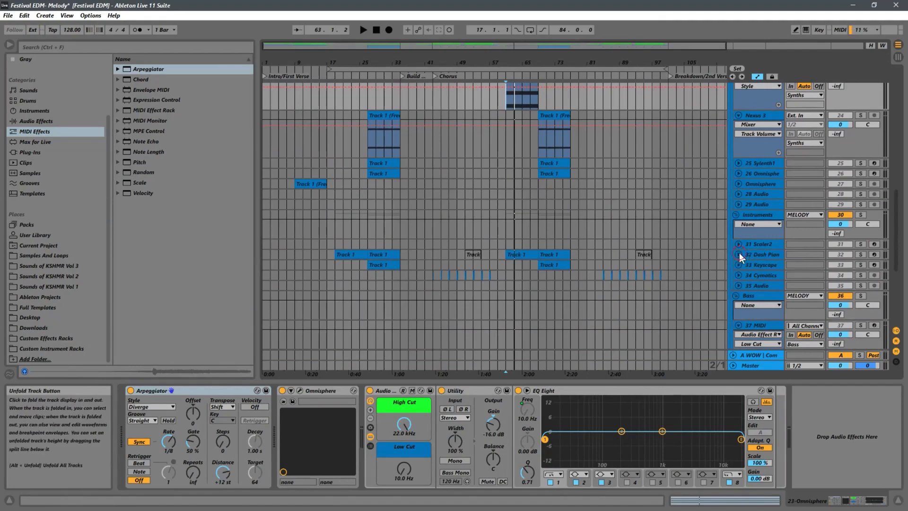
pyautogui.click(738, 255)
pyautogui.click(521, 252)
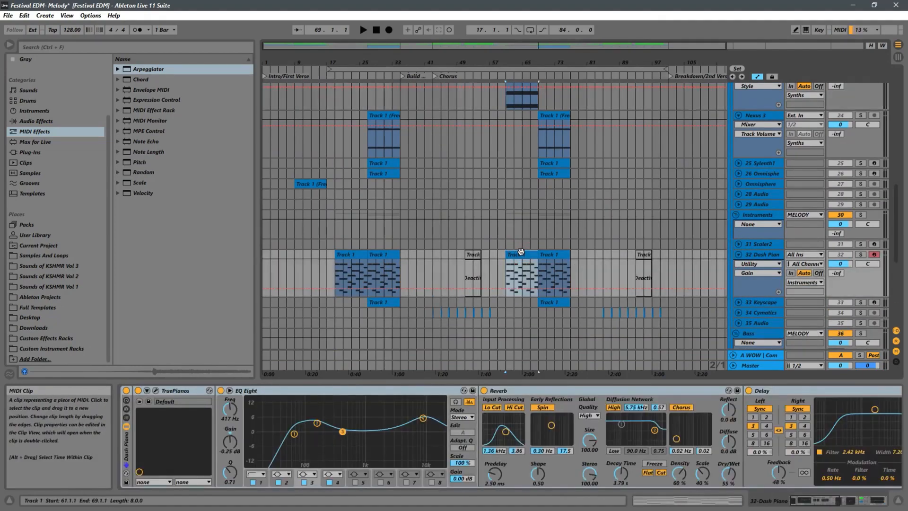
pyautogui.scroll(4, 523, 234)
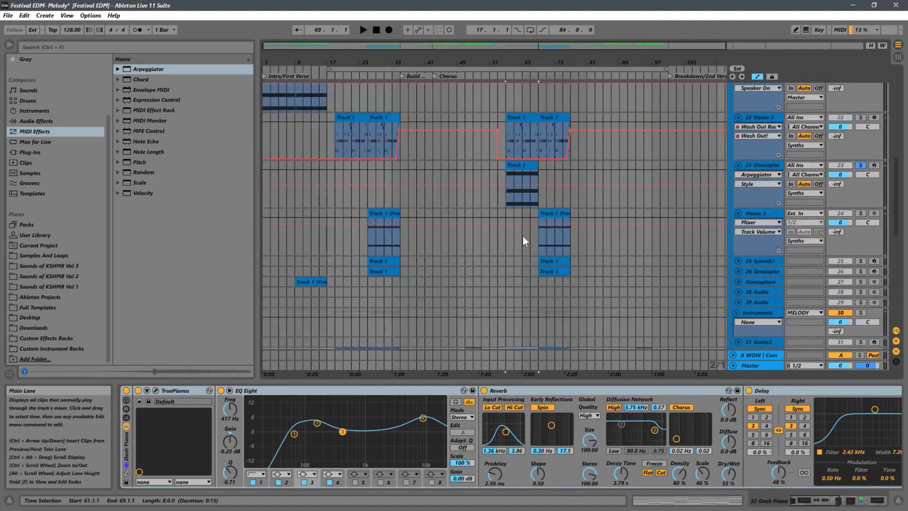
pyautogui.click(506, 197)
# - Audition the new arpeggiated clip from bar 61, then unsolo the 23 Omnisphere track and play it with the full mix
pyautogui.press('space')
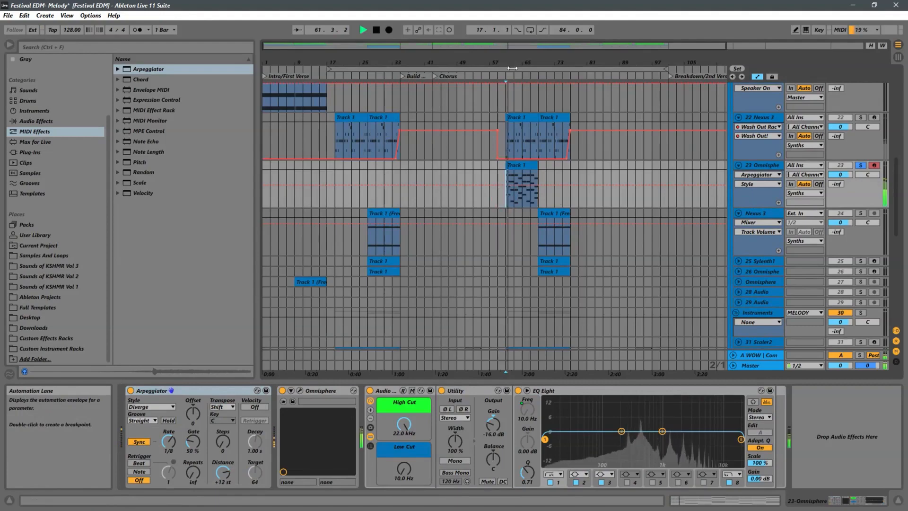
pyautogui.moveTo(525, 63); pyautogui.dragTo(492, 148)
pyautogui.click(863, 165)
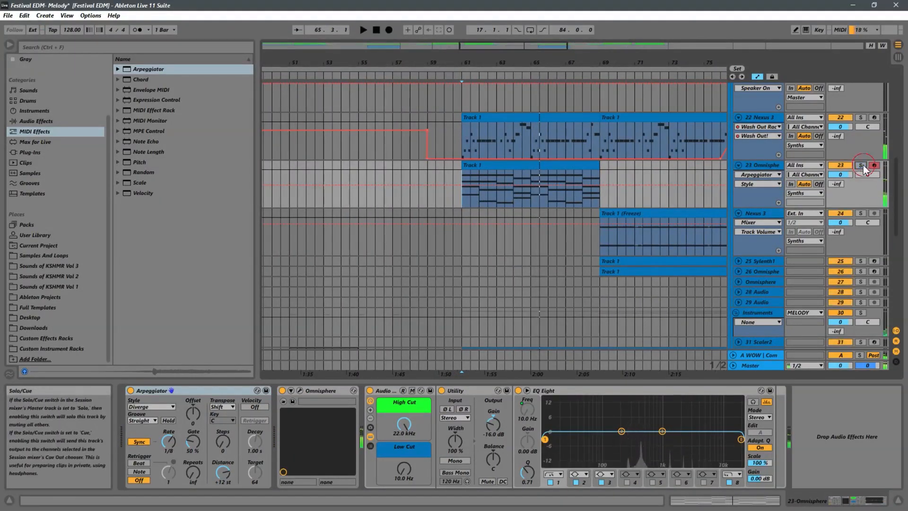
pyautogui.press('space')
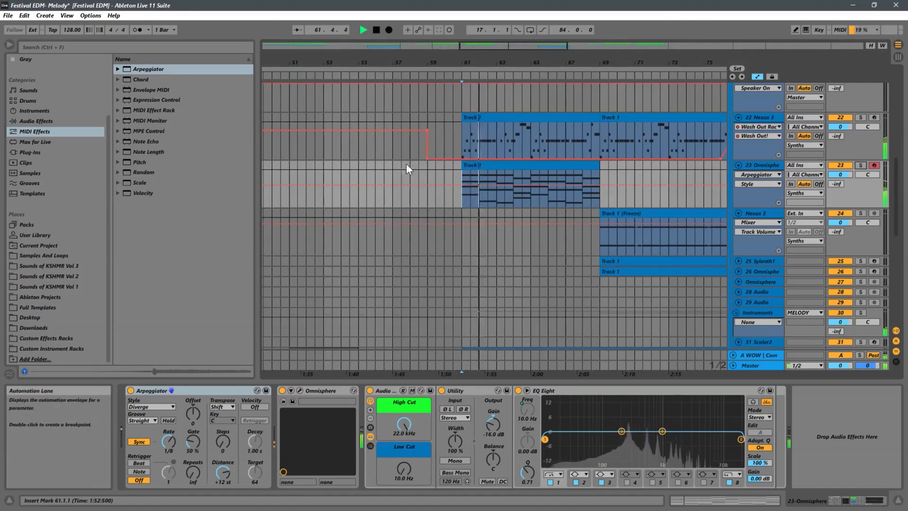
# - Play the lead-in from bar 57 and delete the 22 Nexus 3 clip spanning bars 61 to 69
pyautogui.click(393, 172)
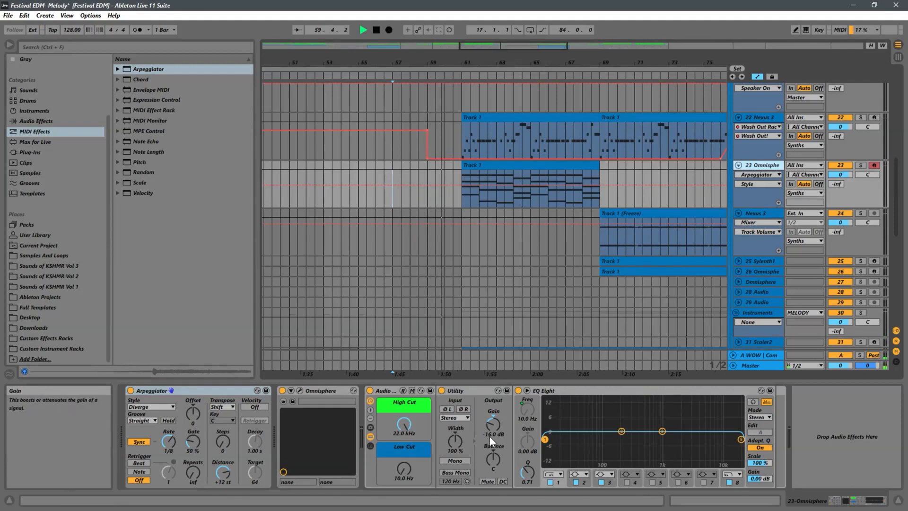
pyautogui.click(515, 135)
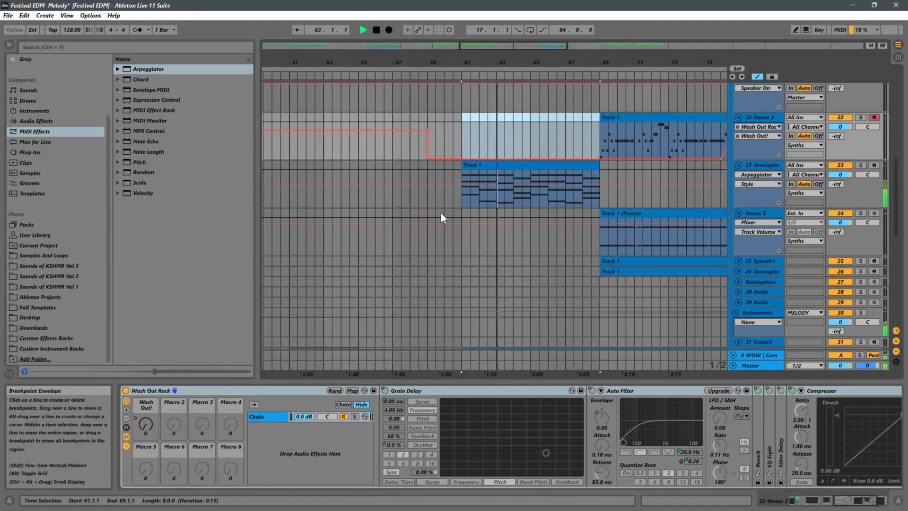
pyautogui.click(766, 170)
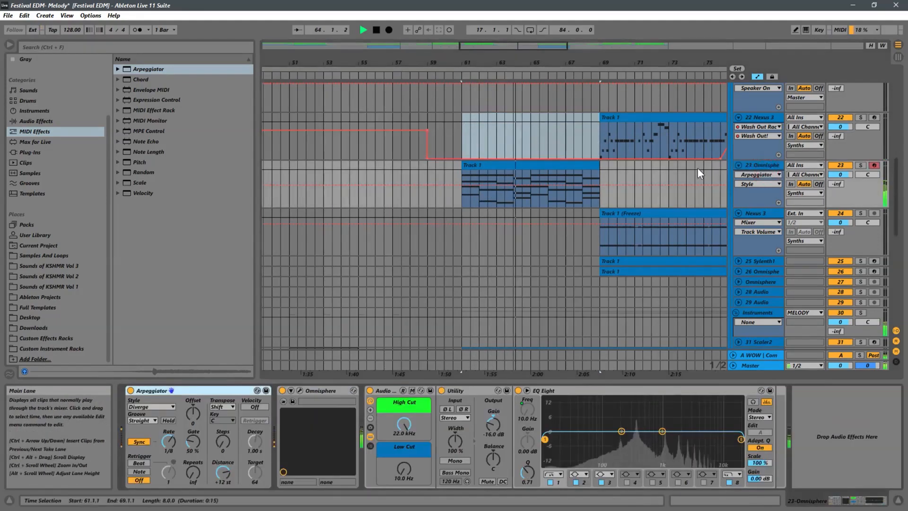
# - Duplicate the eight-bar 23 Omnisphere clip so the copy starts at bar 69
pyautogui.moveTo(600, 64); pyautogui.dragTo(458, 87)
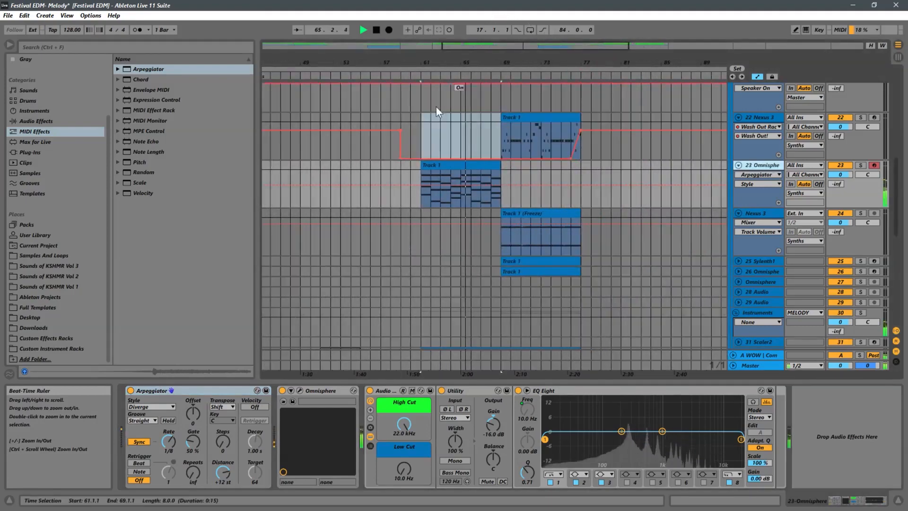
pyautogui.click(495, 163)
pyautogui.hotkey('ctrl', 'd')
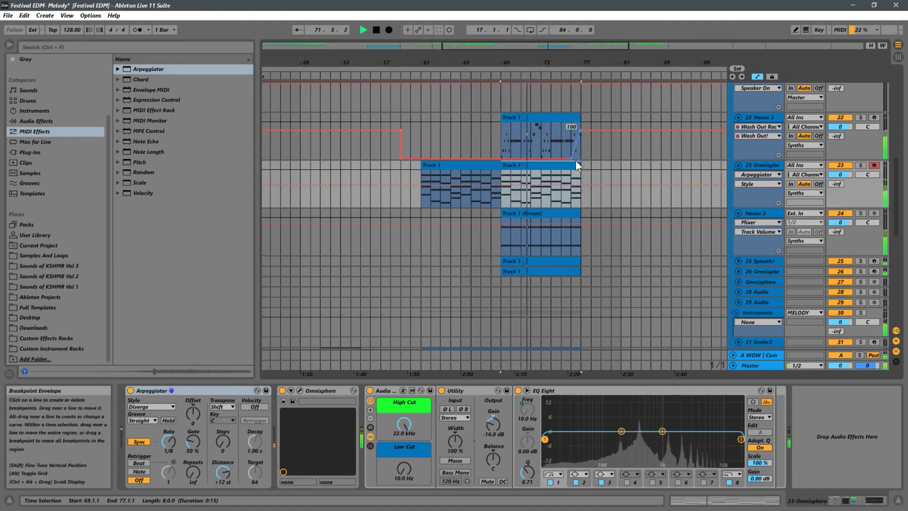
# - Play the second half of the verse from bar 69 to hear the Omnisphere and Nexus layers together
pyautogui.click(420, 200)
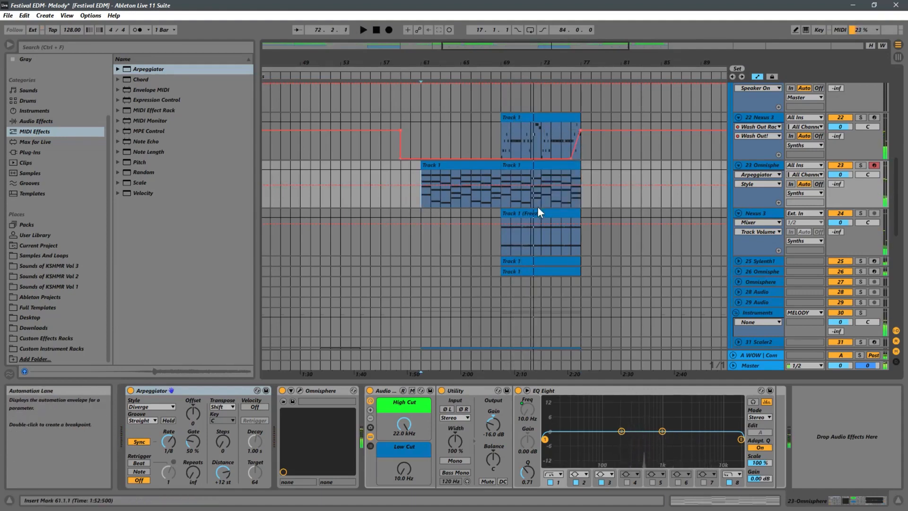
pyautogui.click(497, 145)
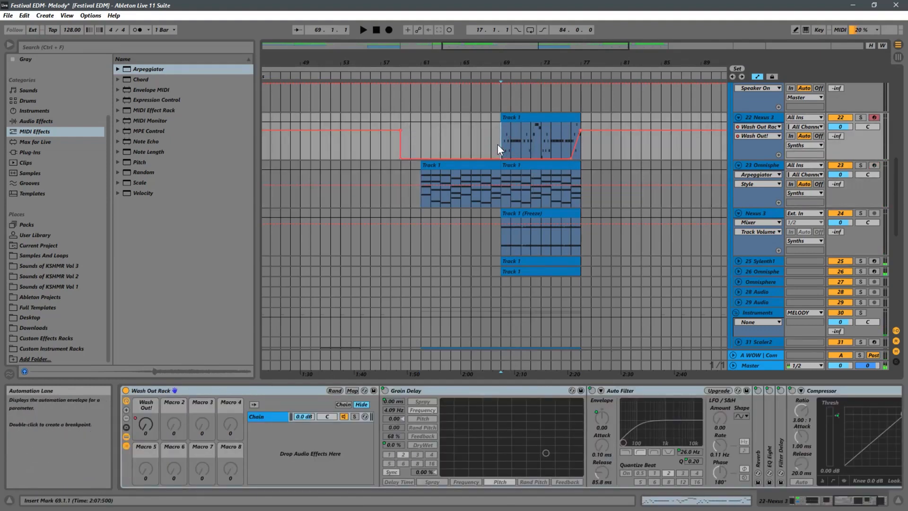
pyautogui.press('space')
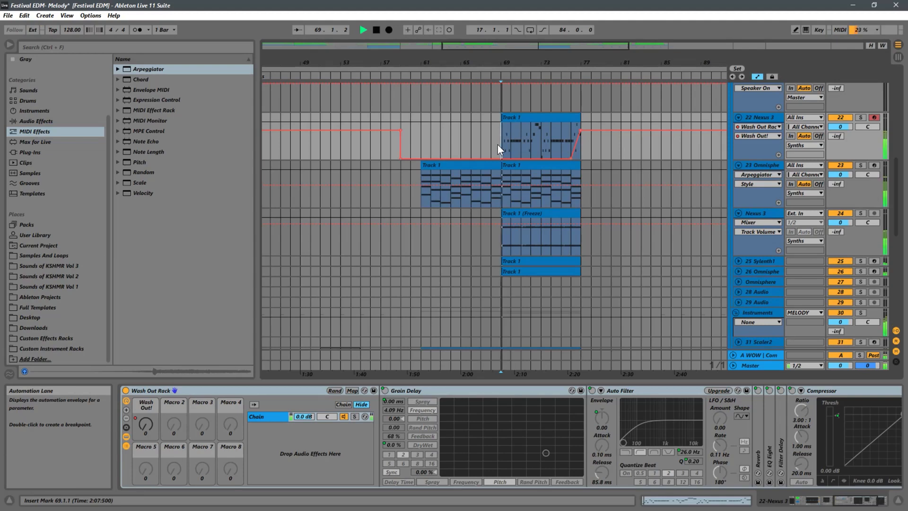
# - Set the Arpeggiator style on the 23 Omnisphere track to Thumb Up and audition it from bar 61
pyautogui.click(422, 202)
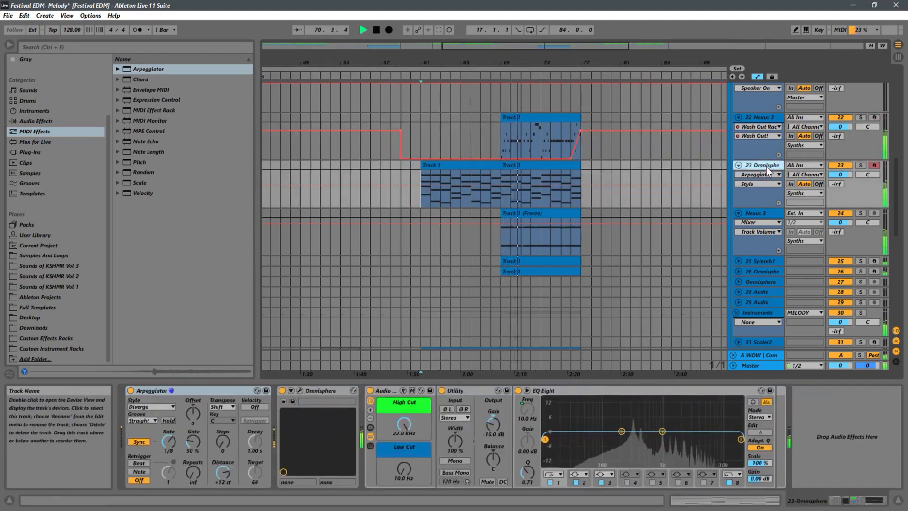
pyautogui.click(141, 407)
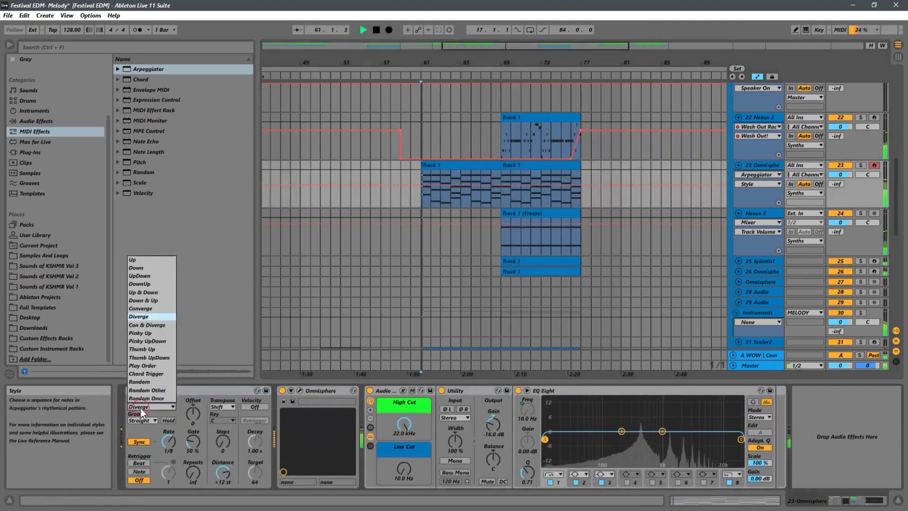
pyautogui.click(147, 349)
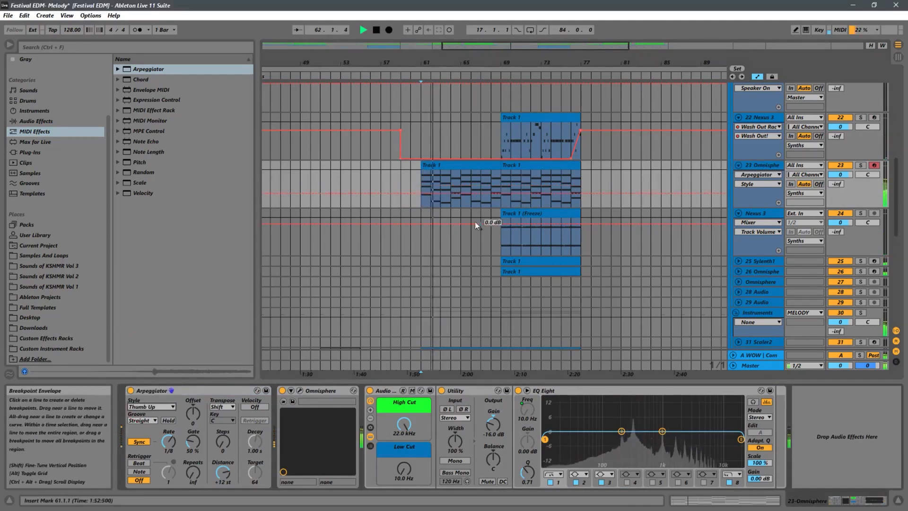
pyautogui.press('space')
pyautogui.press('space')
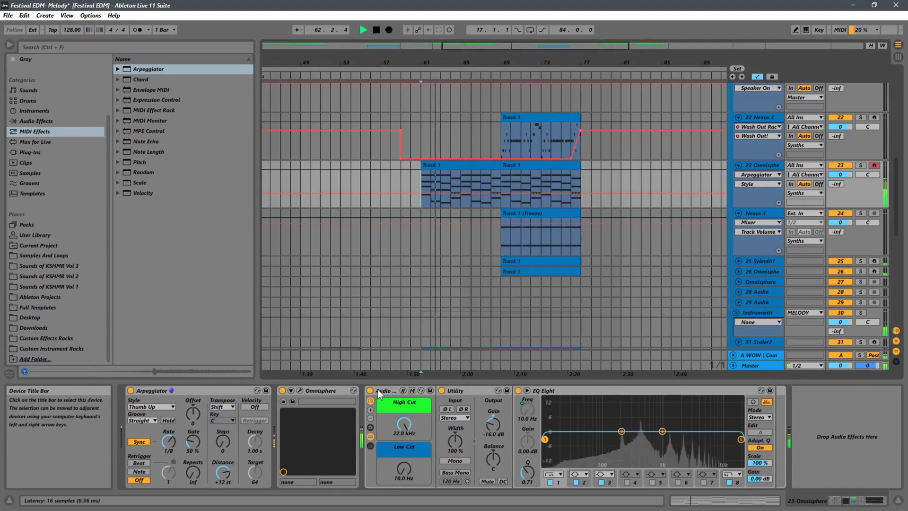
# - Open the Omnisphere window and try the Circular Reasoning Pluck and Bit 'O Funky Pluck patches
pyautogui.click(298, 391)
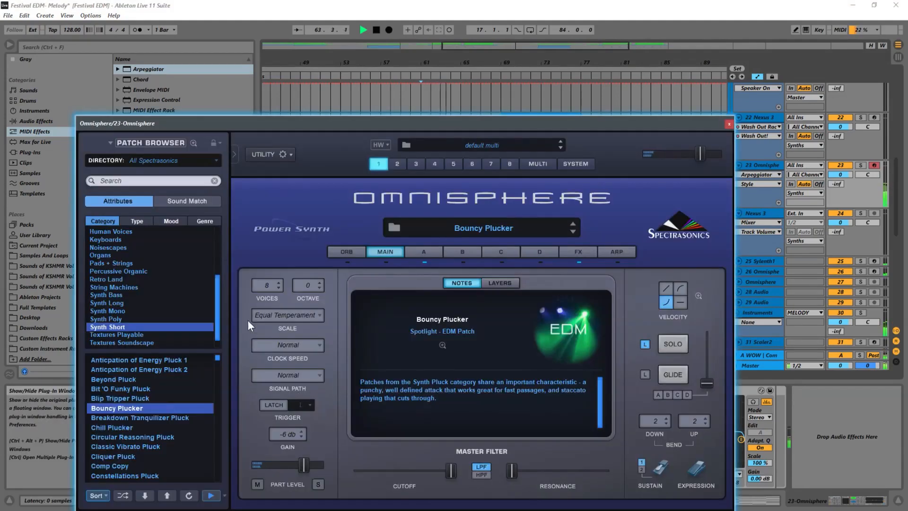
pyautogui.click(118, 437)
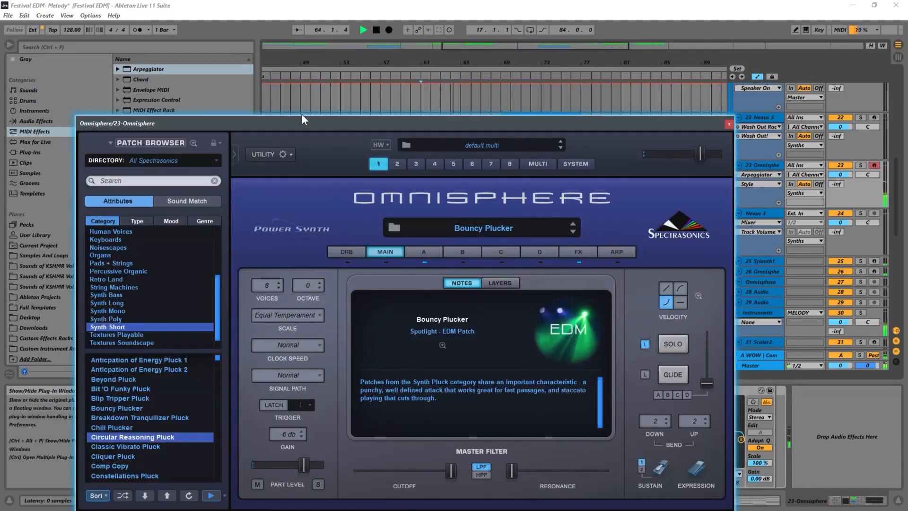
pyautogui.moveTo(303, 122); pyautogui.dragTo(406, 52)
pyautogui.click(222, 318)
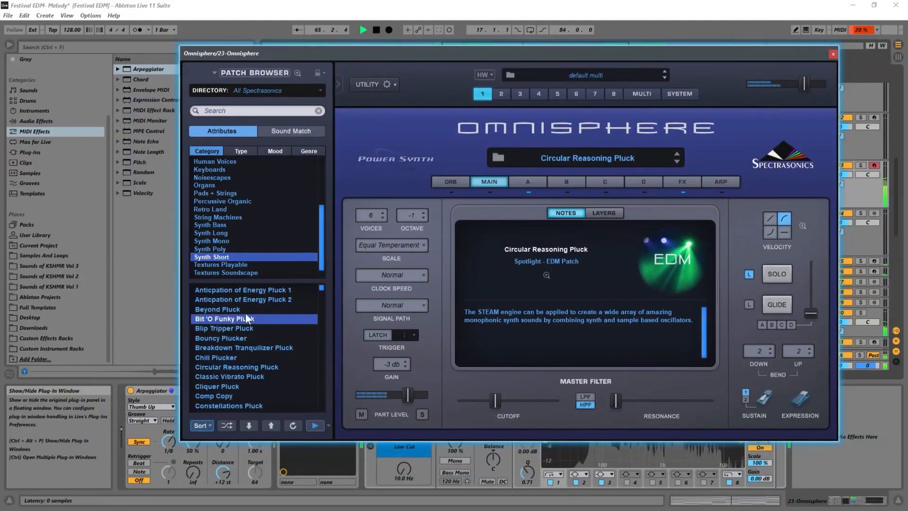
# - Shuffle the Synth Short patch list, load JP Classic Pluck 1 and audition it from bar 61
pyautogui.click(224, 424)
pyautogui.click(226, 396)
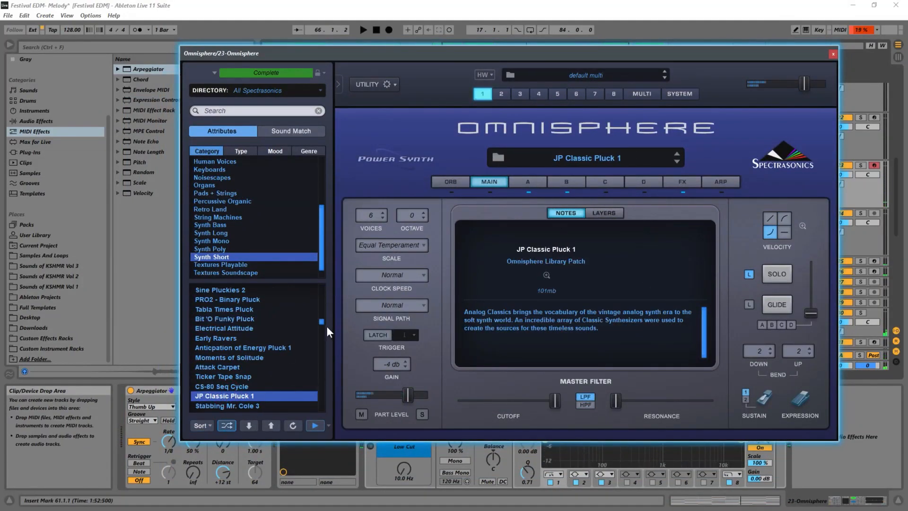
pyautogui.press('space')
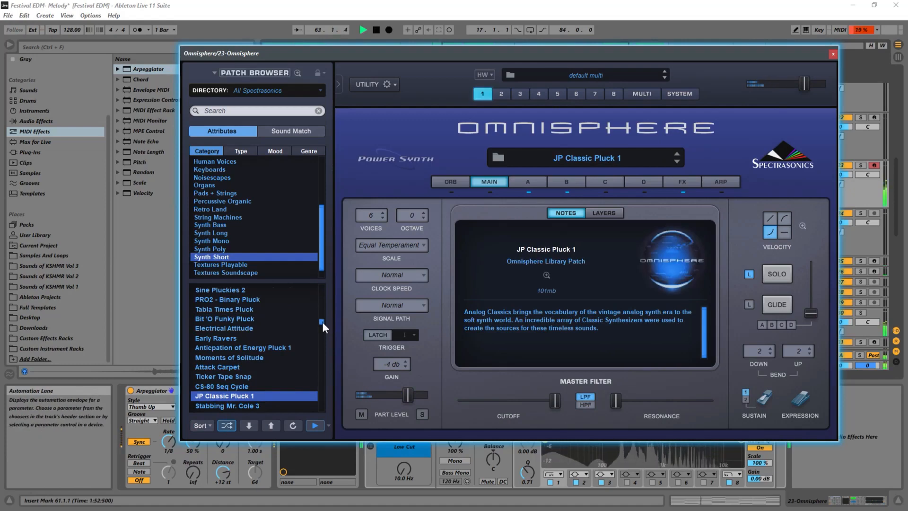
pyautogui.moveTo(322, 322); pyautogui.dragTo(322, 325)
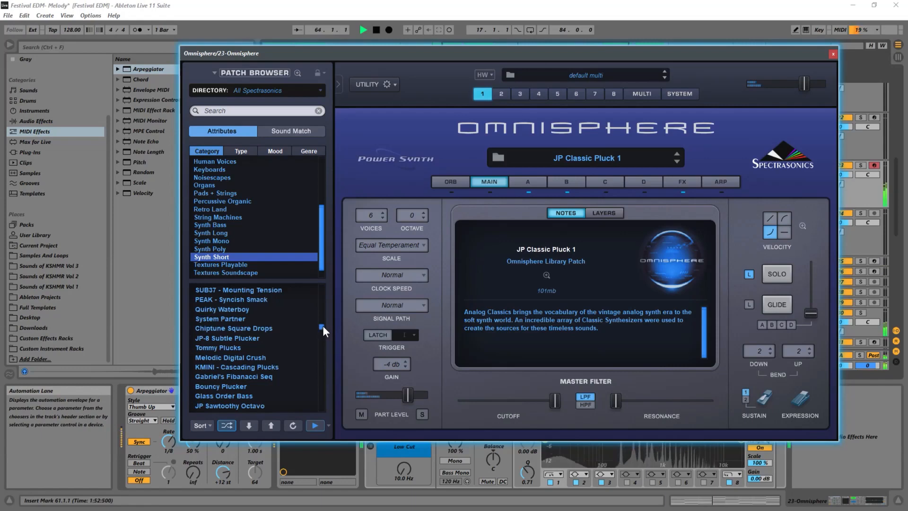
pyautogui.click(439, 185)
pyautogui.click(473, 183)
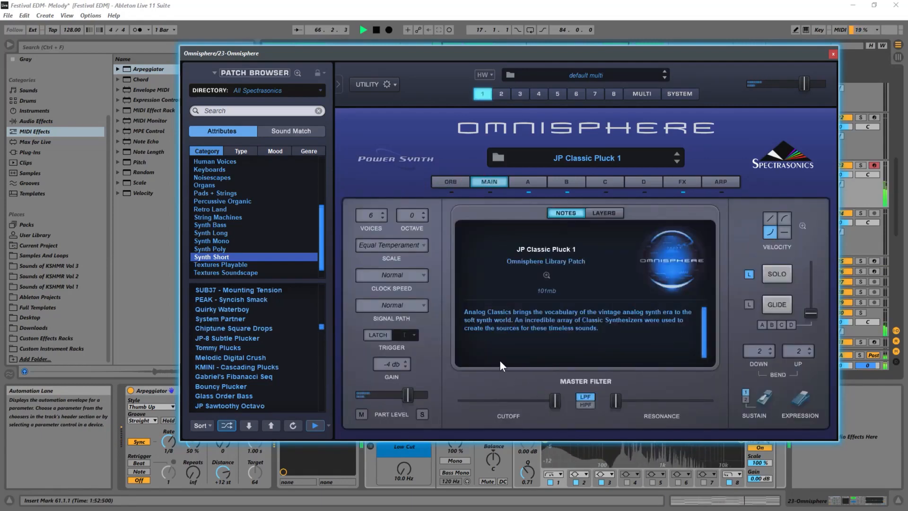
# - Raise the master filter resonance of JP Classic Pluck 1, audition it, and close the Omnisphere window
pyautogui.moveTo(615, 398); pyautogui.dragTo(679, 399)
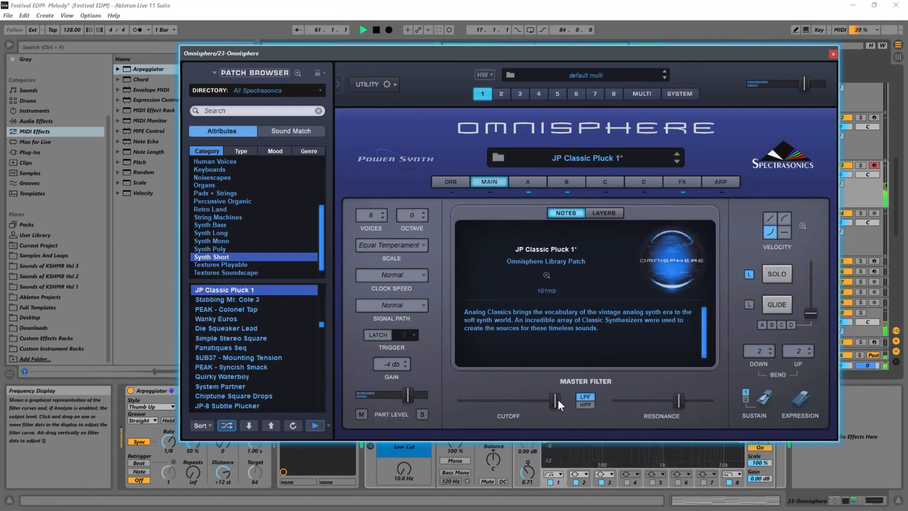
pyautogui.moveTo(558, 399)
pyautogui.mouseDown()
pyautogui.moveTo(475, 402)
pyautogui.moveTo(564, 402)
pyautogui.mouseUp()
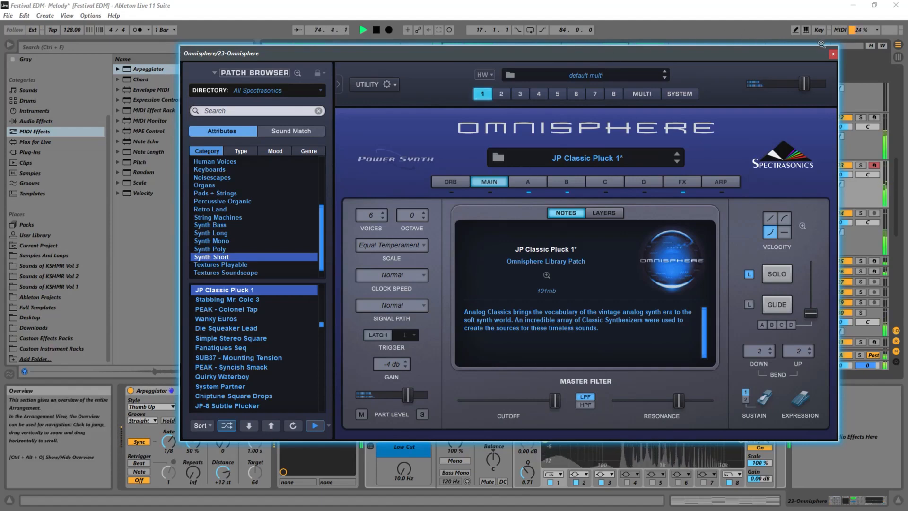
pyautogui.click(834, 53)
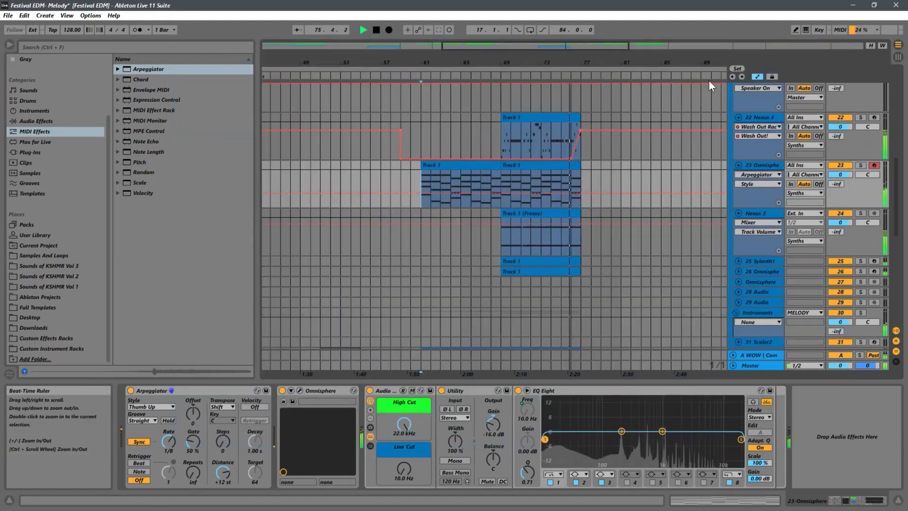
pyautogui.press('space')
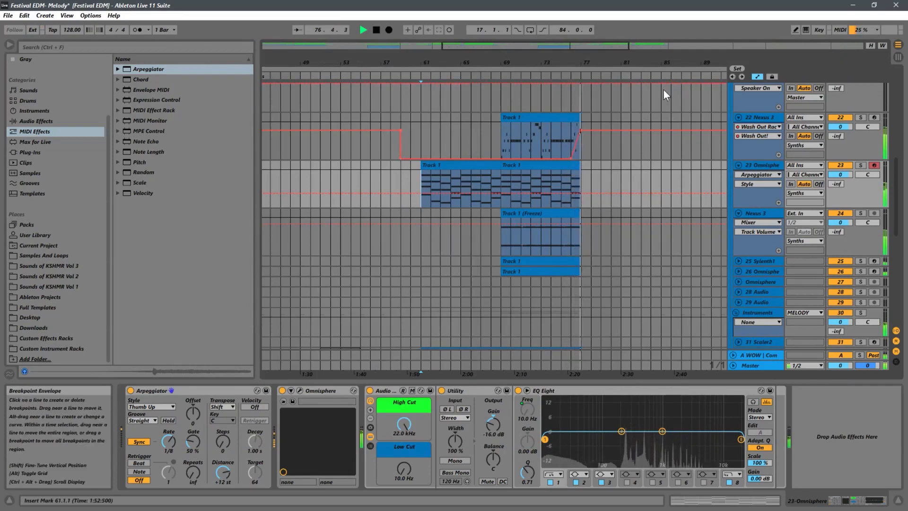
# - Play the opening of the second verse from bar 61 to hear the arpeggiated Omnisphere layer
pyautogui.moveTo(561, 61); pyautogui.dragTo(508, 64)
pyautogui.click(472, 118)
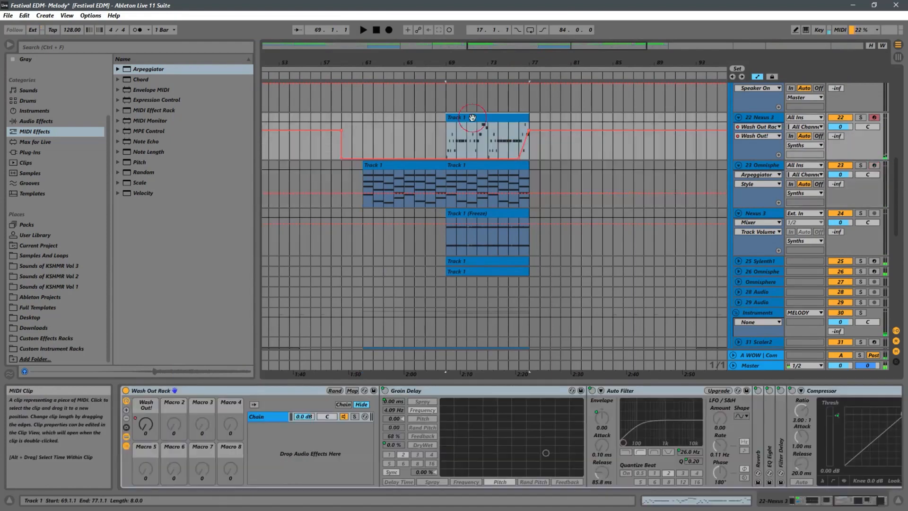
pyautogui.click(367, 175)
pyautogui.press('space')
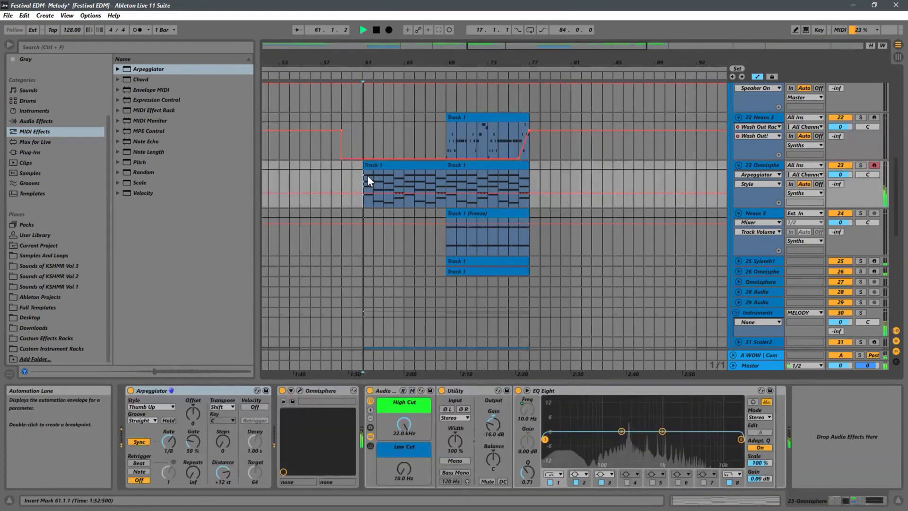
pyautogui.press('space')
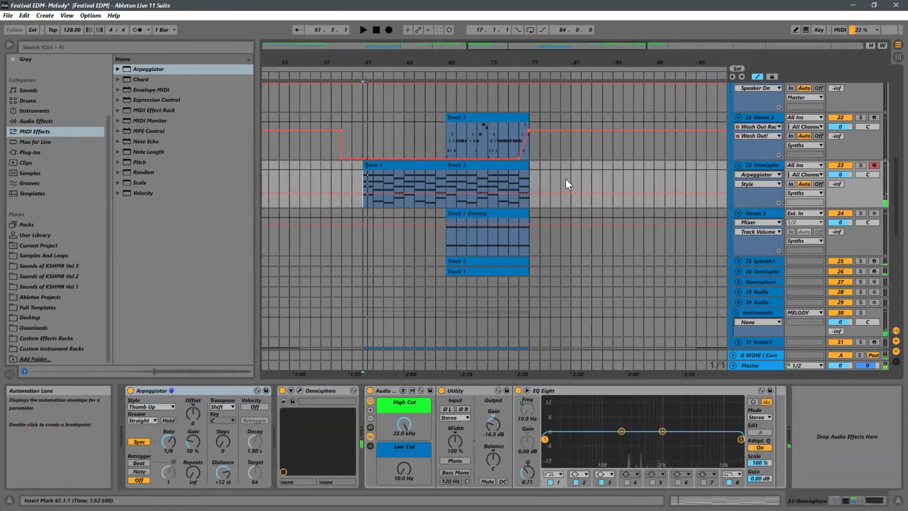
pyautogui.press('space')
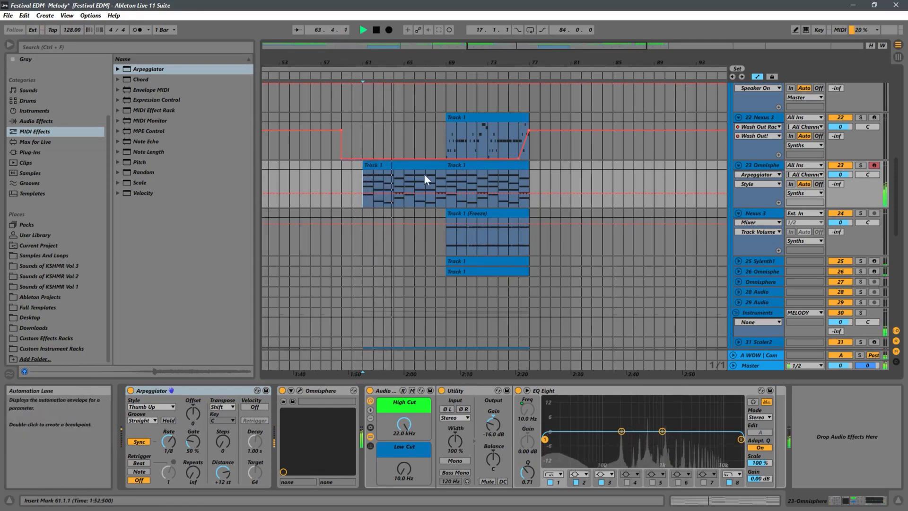
# - Copy the one-bar clap clip at bar 69 to bar 65 on the Claps track and play from bar 60
pyautogui.scroll(5, 449, 168)
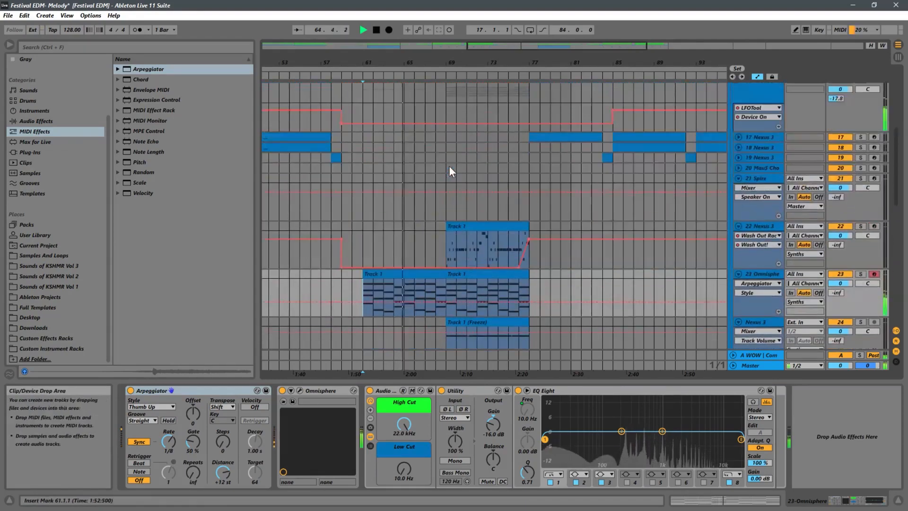
pyautogui.scroll(5, 451, 167)
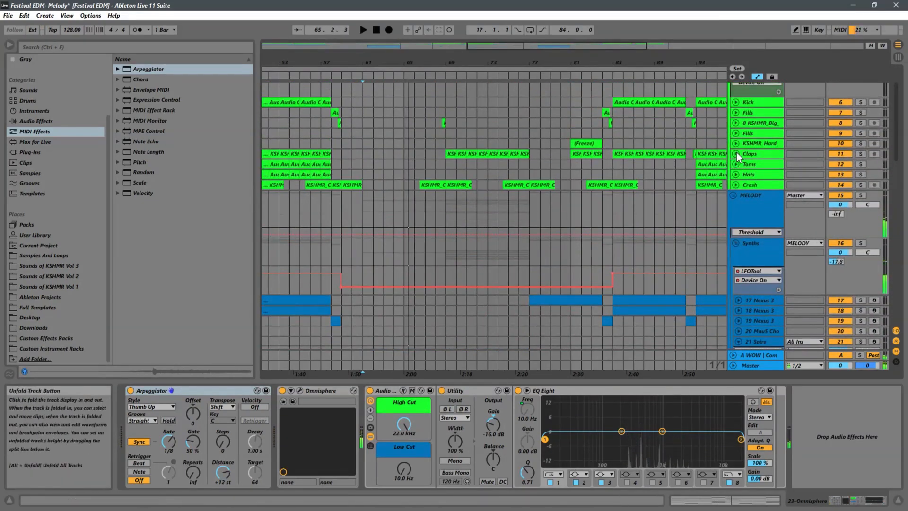
pyautogui.moveTo(452, 155); pyautogui.dragTo(407, 160)
pyautogui.click(391, 166)
pyautogui.press('space')
pyautogui.click(349, 165)
pyautogui.press('space')
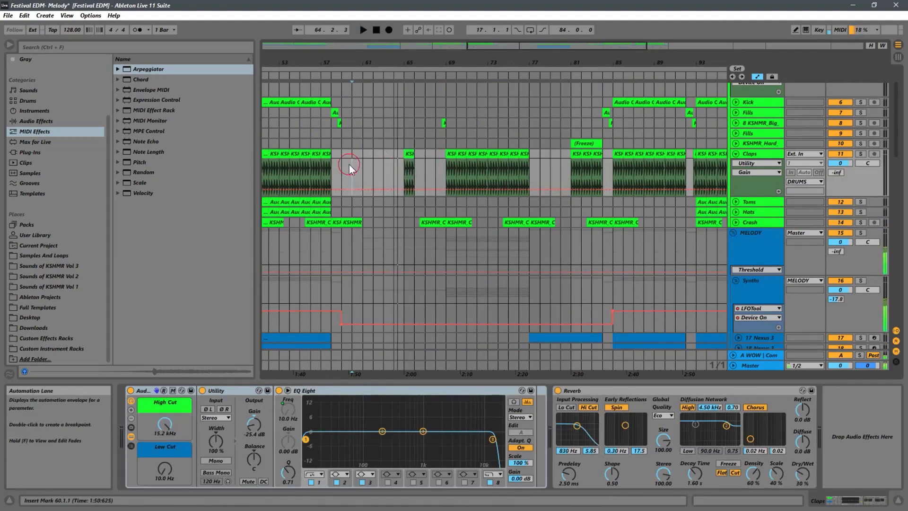
pyautogui.press('space')
# - Copy the clap clip from bar 65 to bar 61 and duplicate it to fill the Claps track up to bar 69
pyautogui.moveTo(410, 155); pyautogui.dragTo(369, 159)
pyautogui.hotkey('ctrl', 'd')
pyautogui.hotkey('ctrl', 'd')
pyautogui.hotkey('ctrl', 'd')
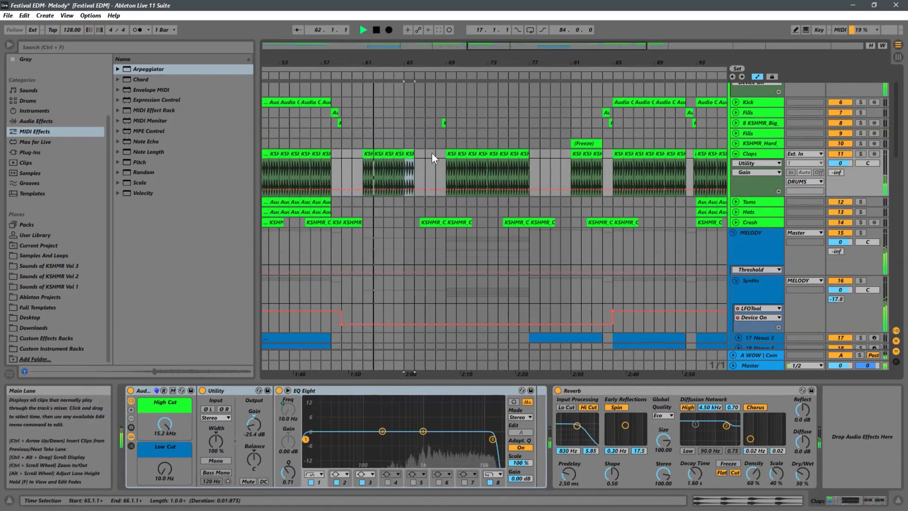
pyautogui.scroll(-5, 444, 148)
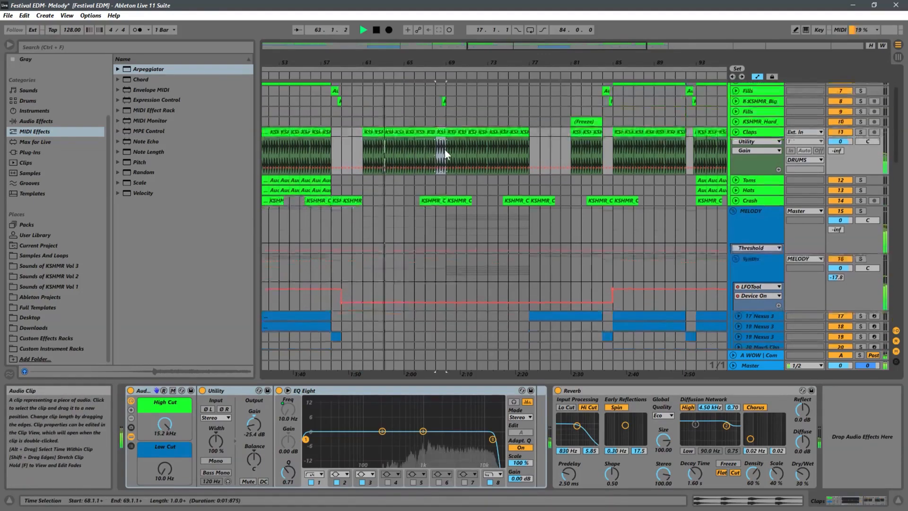
# - Set the Arpeggiator on the 23 Omnisphere track to a 1/16 rate and 37% gate, auditioning it from bar 61
pyautogui.scroll(-8, 444, 149)
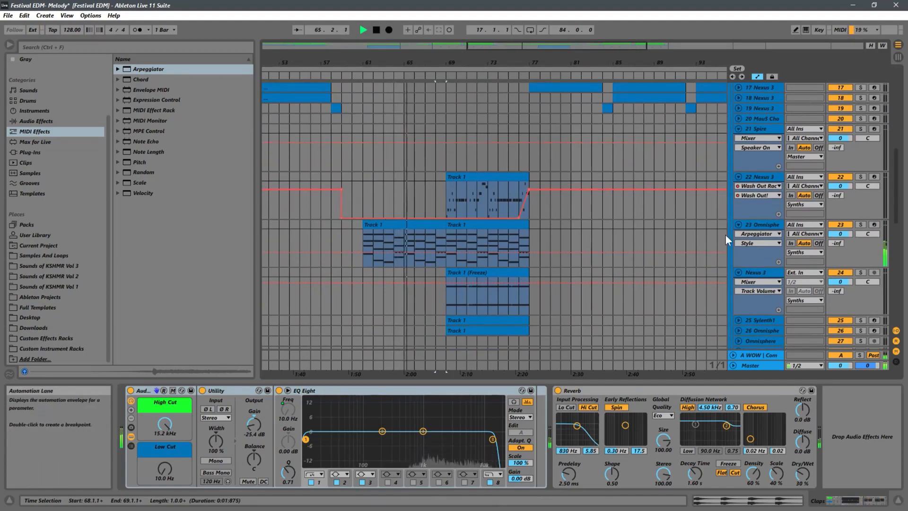
pyautogui.click(759, 224)
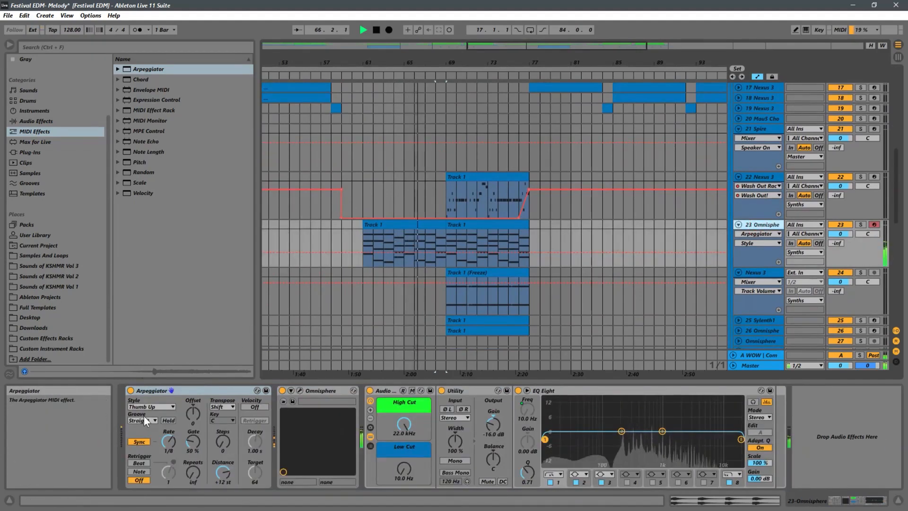
pyautogui.moveTo(166, 442); pyautogui.dragTo(166, 447)
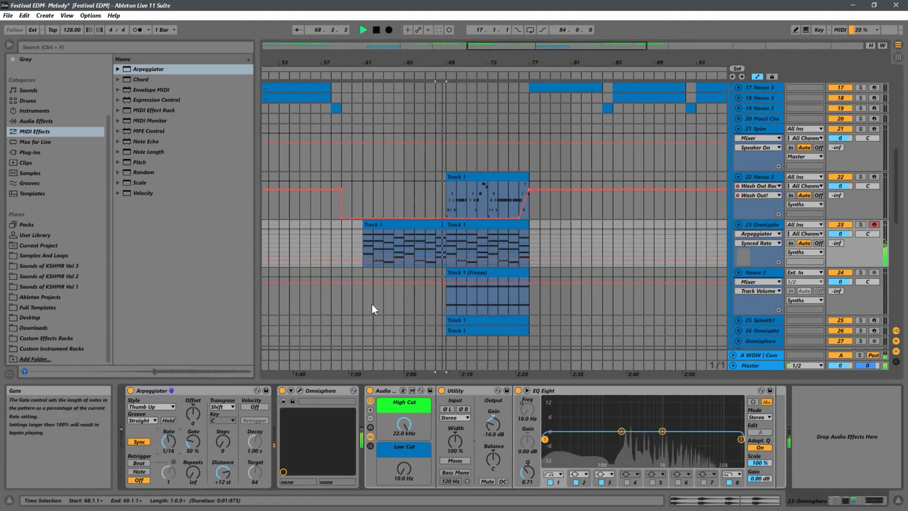
pyautogui.click(366, 243)
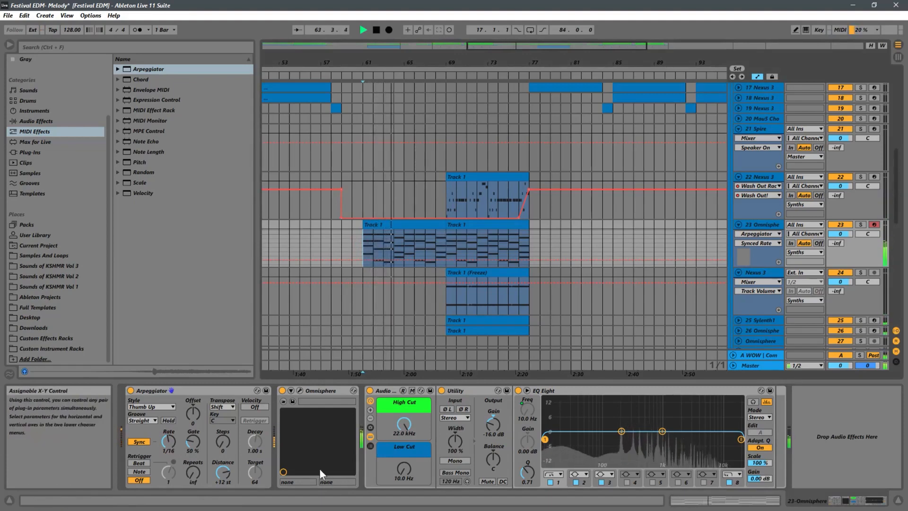
pyautogui.moveTo(190, 444)
pyautogui.mouseDown()
pyautogui.moveTo(200, 420)
pyautogui.moveTo(197, 464)
pyautogui.moveTo(205, 449)
pyautogui.mouseUp()
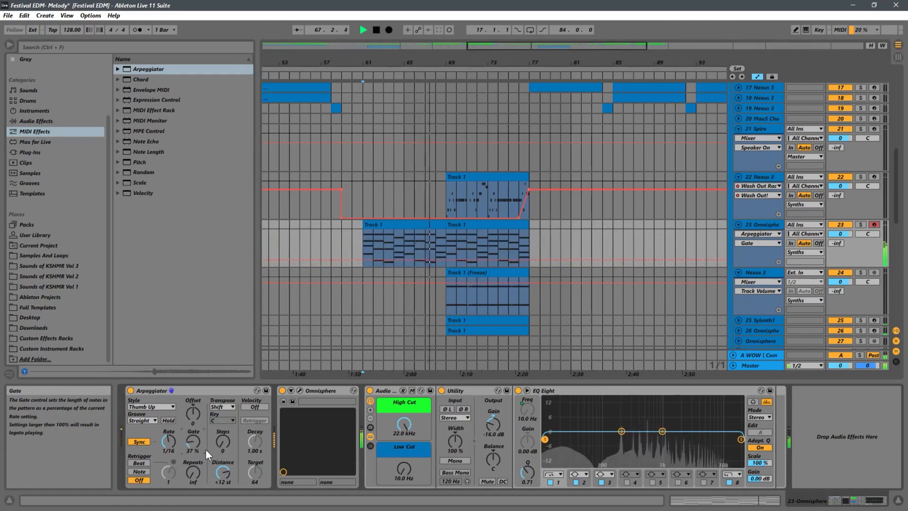
# - Try the Arpeggiator's Beat retrigger mode and set retrigger back to Off
pyautogui.click(173, 438)
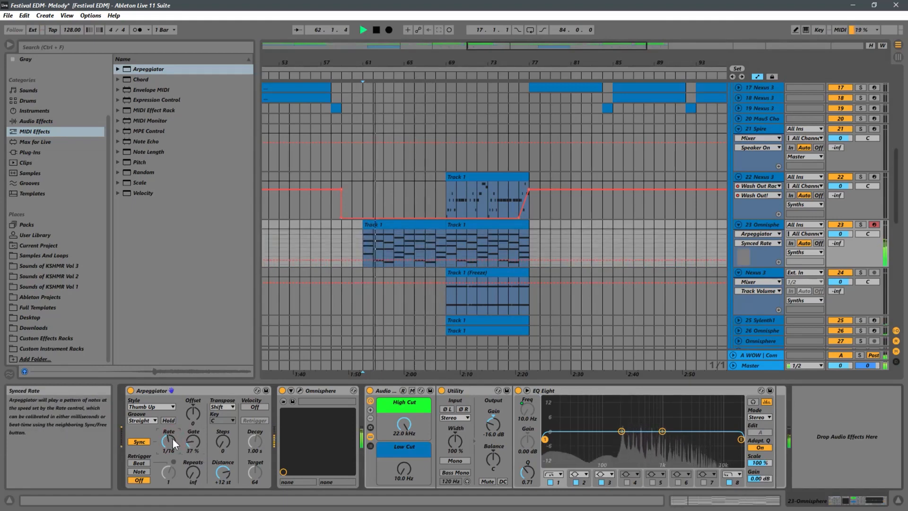
pyautogui.click(140, 463)
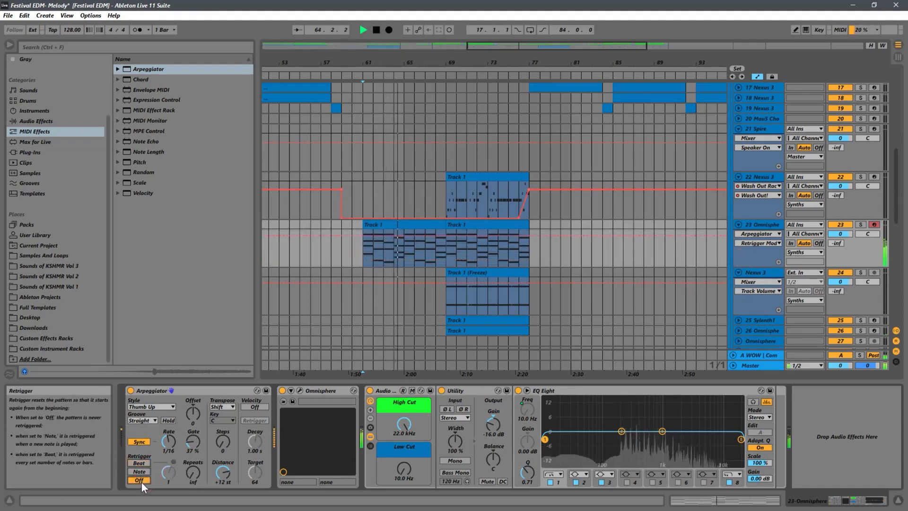
pyautogui.click(141, 481)
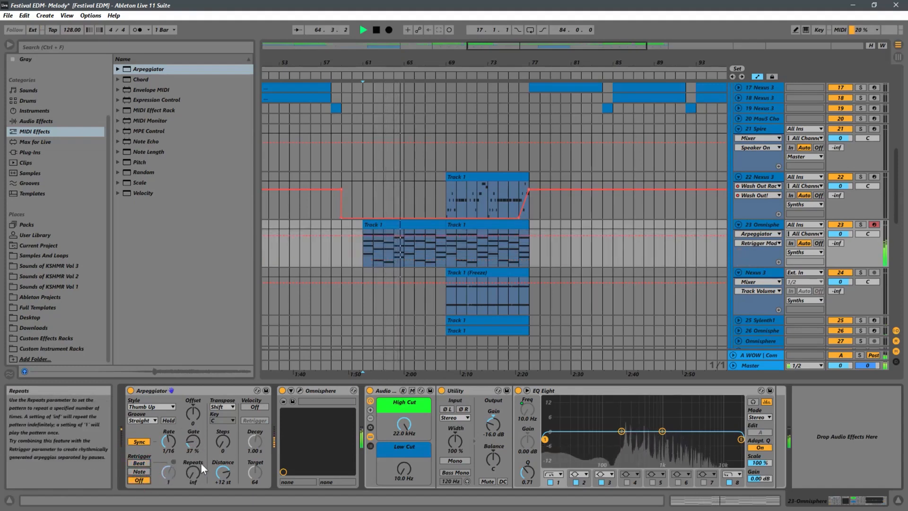
# - Set the Arpeggiator rate to 1/8 and the gate to 33%, and restart playback from bar 61
pyautogui.click(172, 443)
pyautogui.moveTo(174, 442)
pyautogui.mouseDown()
pyautogui.moveTo(184, 433)
pyautogui.moveTo(188, 441)
pyautogui.mouseUp()
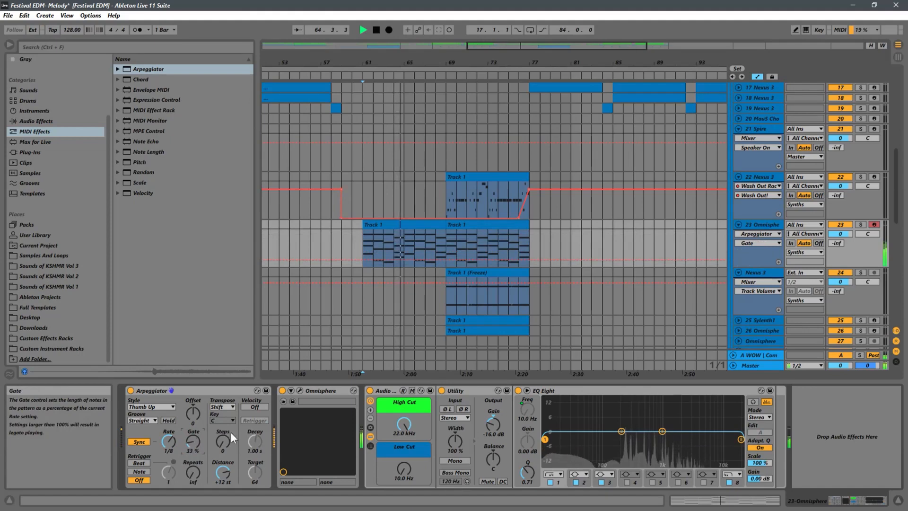
pyautogui.press('space')
pyautogui.press('space')
# - Open the Omnisphere window, browse the String Machines and Textures Playable categories, and load Watery Gamelan Juice from Synth Short
pyautogui.click(300, 390)
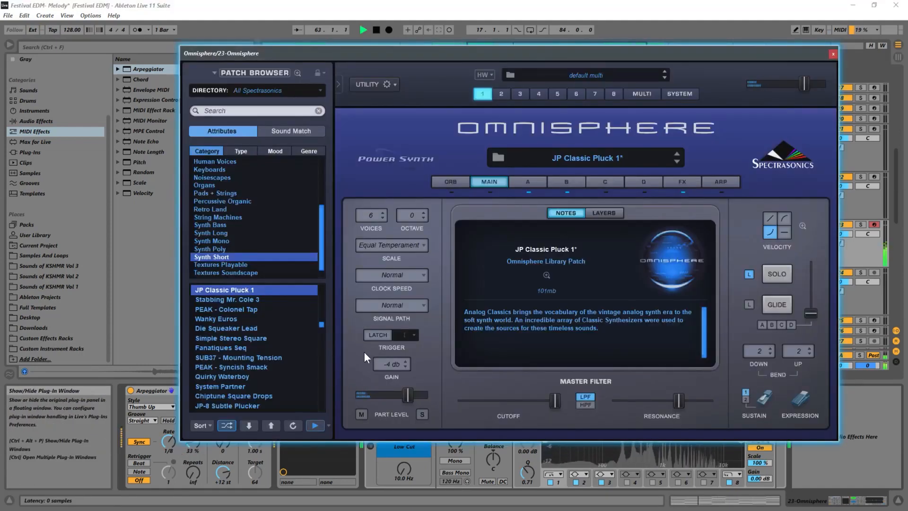
pyautogui.click(213, 218)
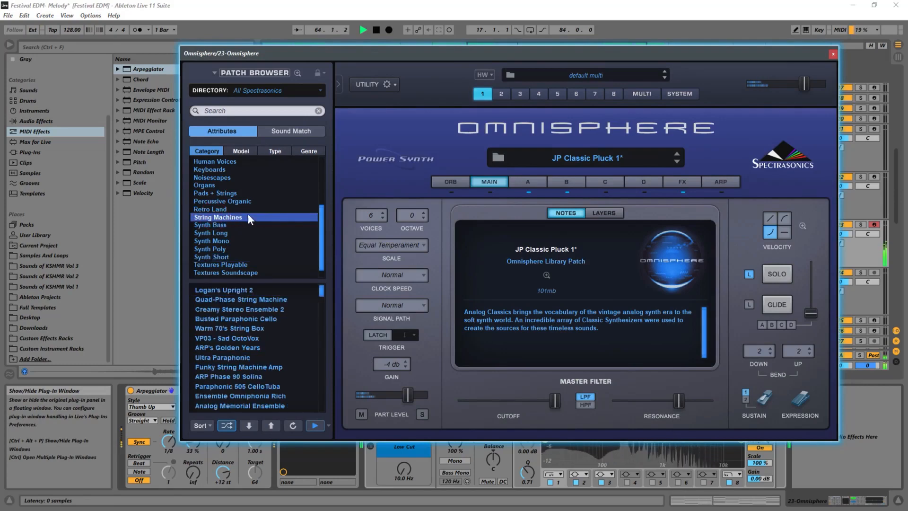
pyautogui.click(223, 263)
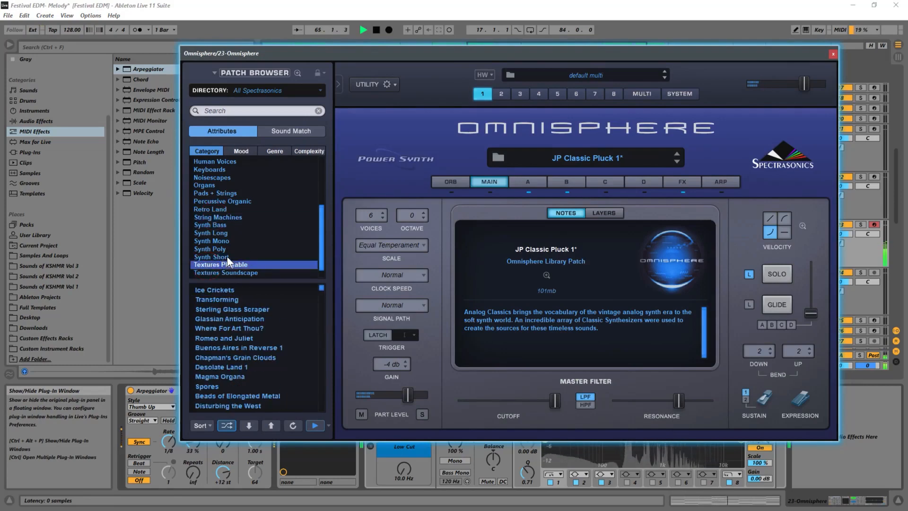
pyautogui.click(230, 256)
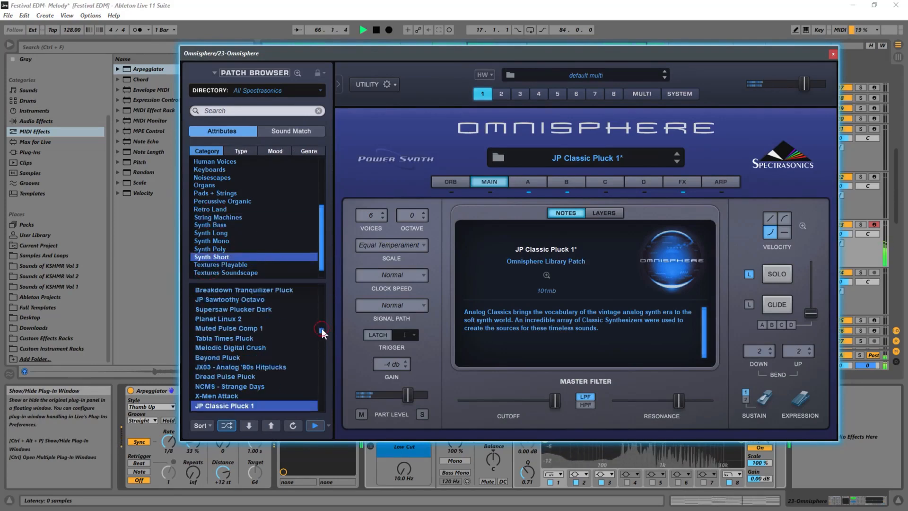
pyautogui.scroll(-4, 322, 328)
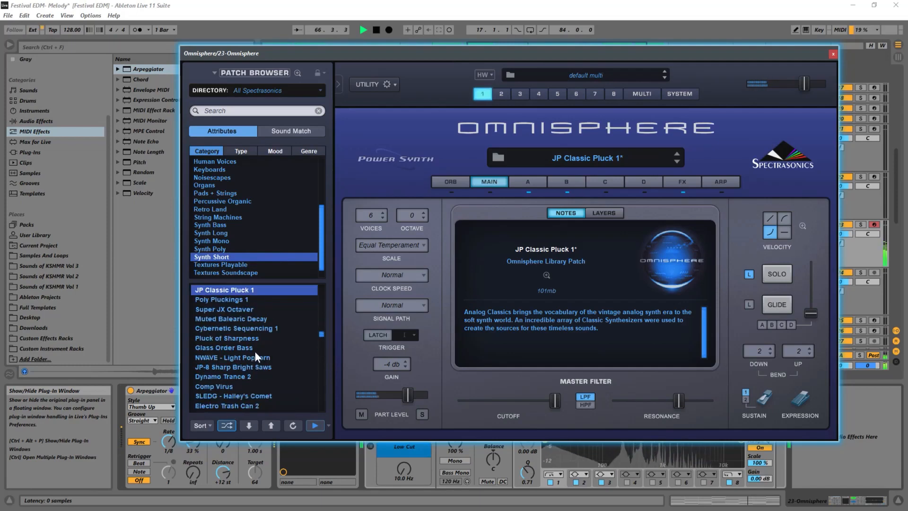
pyautogui.press('Up')
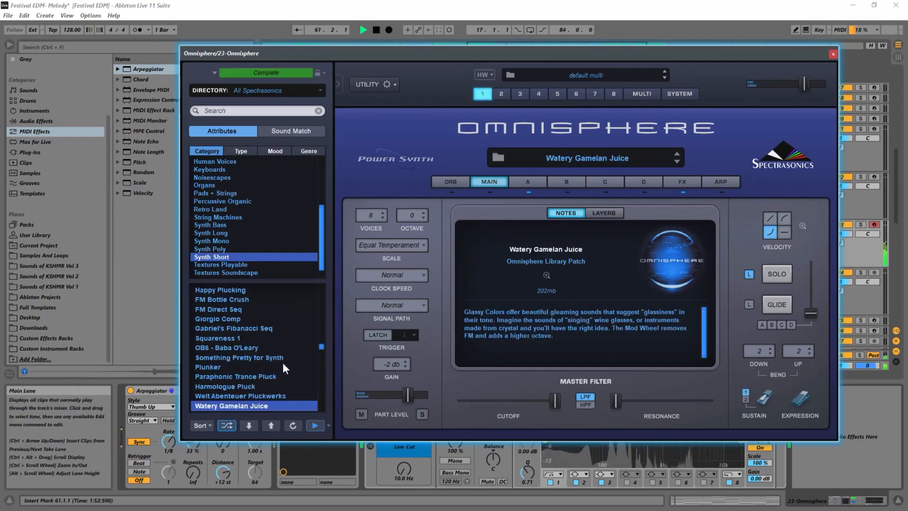
# - Try the PRO6 - Phat Pluck, Infinite Harp and Pluckerverb patches on the arpeggiated layer
pyautogui.scroll(-5, 321, 345)
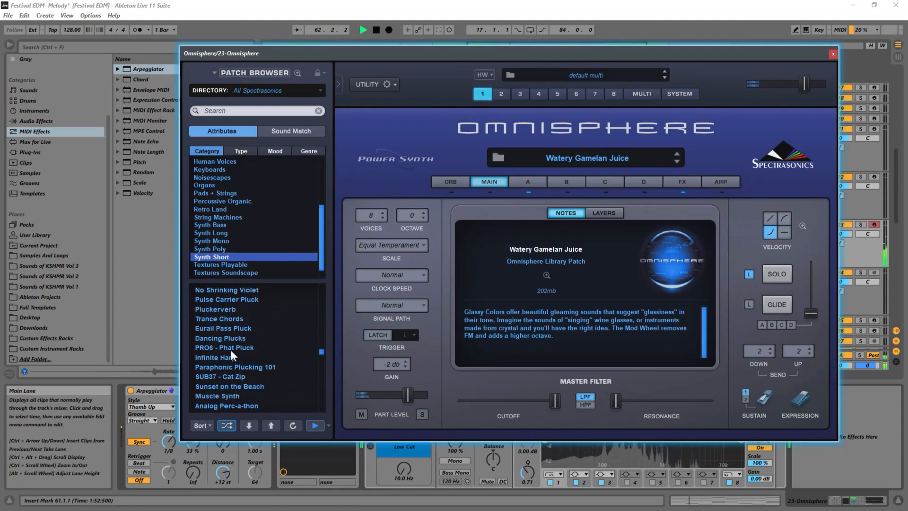
pyautogui.click(254, 349)
pyautogui.click(225, 358)
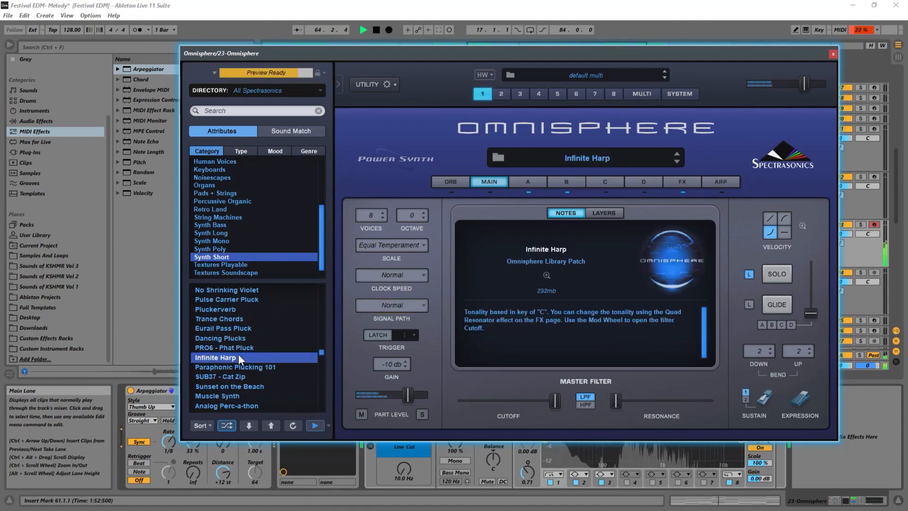
pyautogui.click(229, 311)
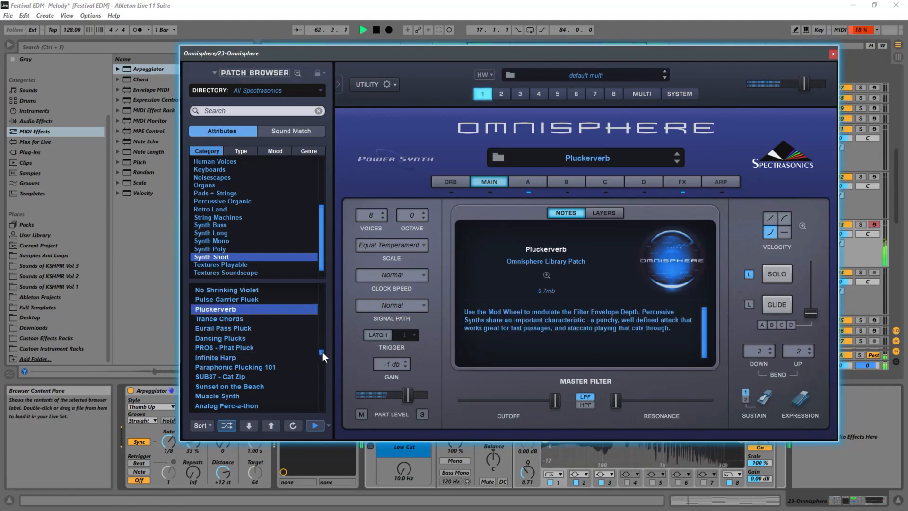
# - Audition JP Sawtoothy Octavo, Muted Pulse Comp 1 and Planet Linux 2, and load the Plunky Reedsynth patch
pyautogui.moveTo(321, 351); pyautogui.dragTo(324, 328)
pyautogui.click(246, 349)
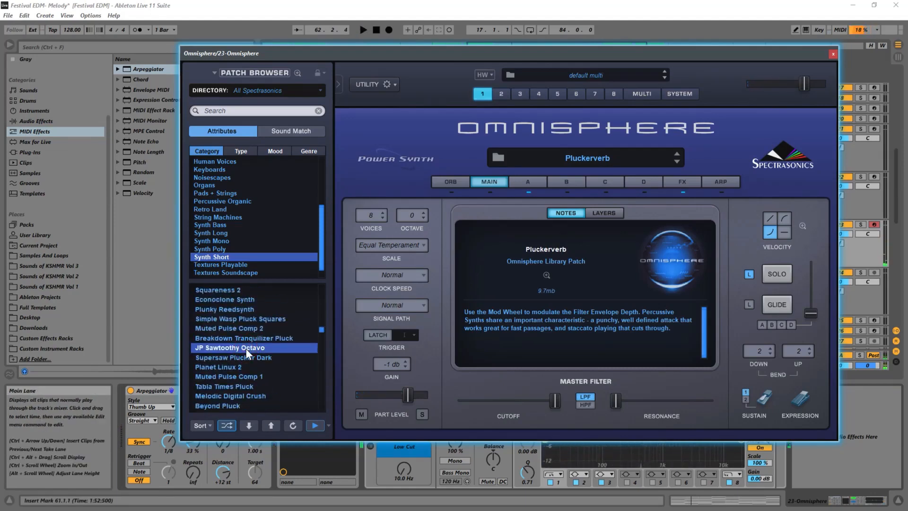
pyautogui.press('space')
pyautogui.click(226, 376)
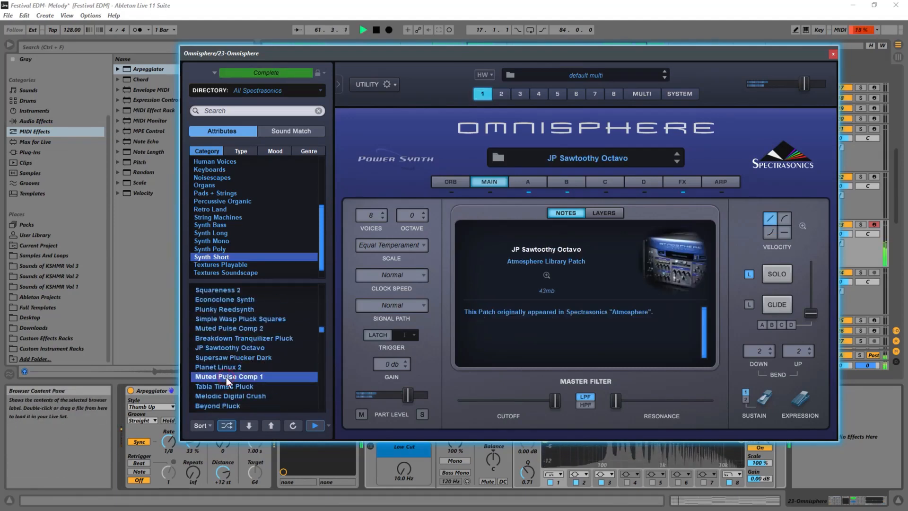
pyautogui.click(238, 368)
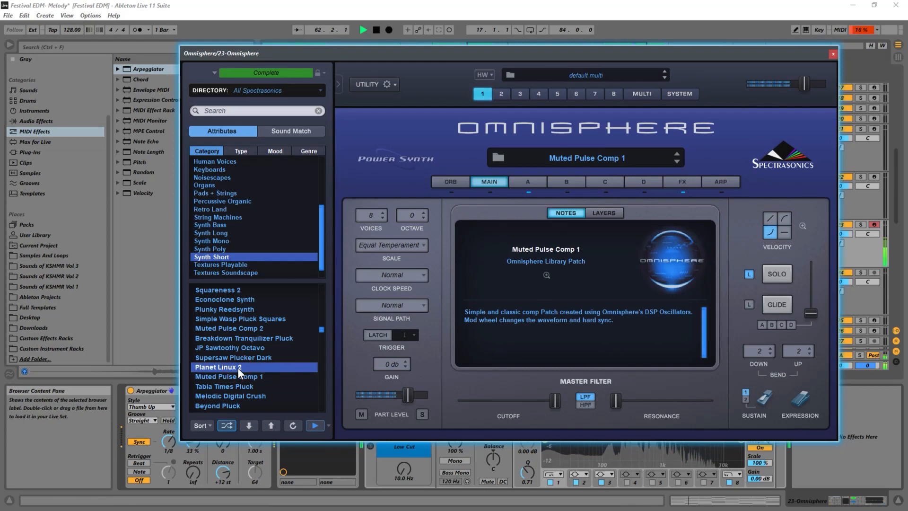
pyautogui.click(224, 309)
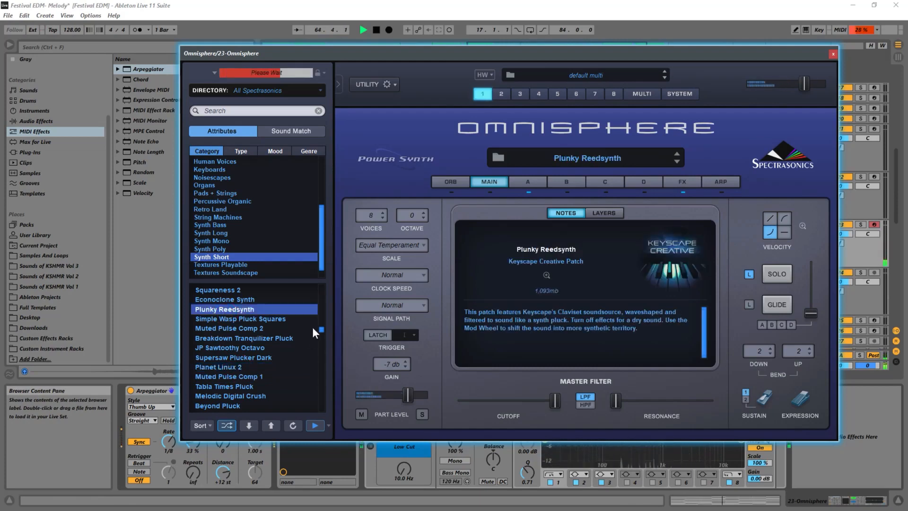
# - Audition the Synth Short patches Super Juice, NWAVE - Gamegirl, Hyperactive Marimba Pluck, Short Visit to Eternity and Pluck Down on the arpeggiated layer
pyautogui.moveTo(320, 329)
pyautogui.mouseDown()
pyautogui.moveTo(322, 317)
pyautogui.moveTo(321, 326)
pyautogui.mouseUp()
pyautogui.click(246, 353)
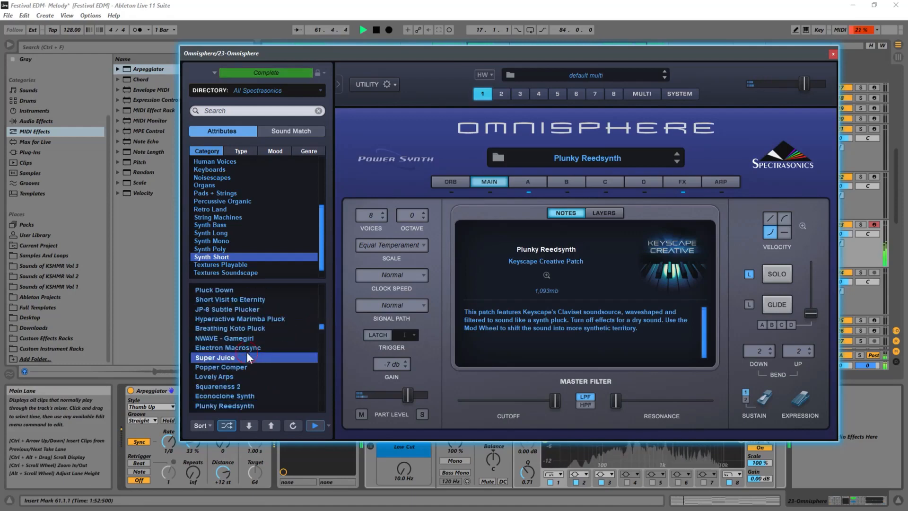
pyautogui.click(247, 338)
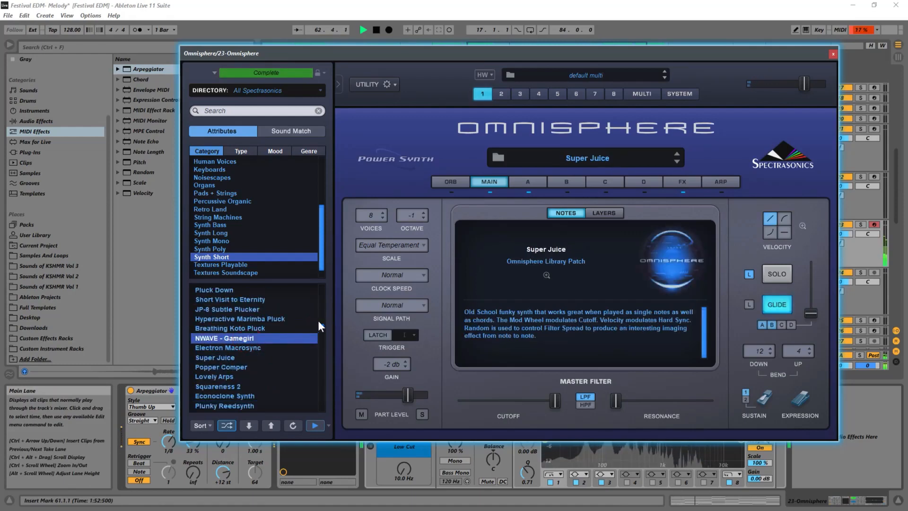
pyautogui.click(288, 318)
pyautogui.click(221, 298)
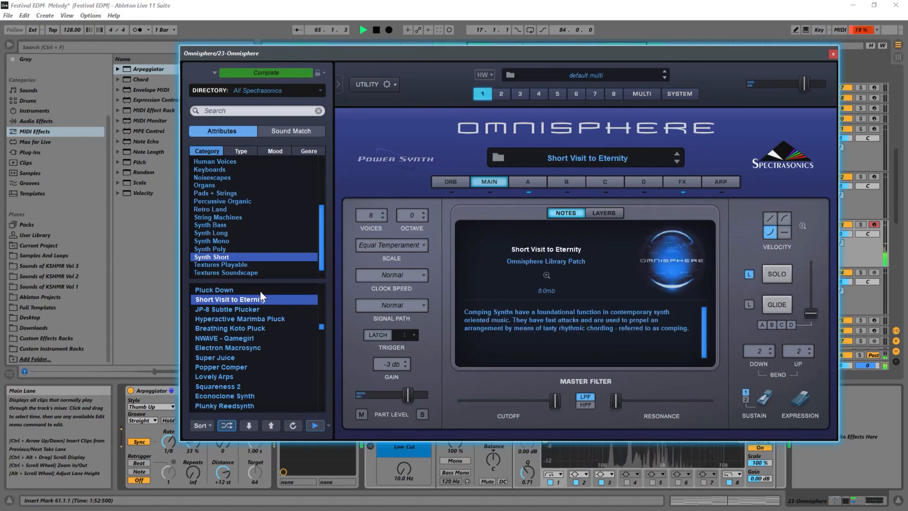
pyautogui.click(233, 292)
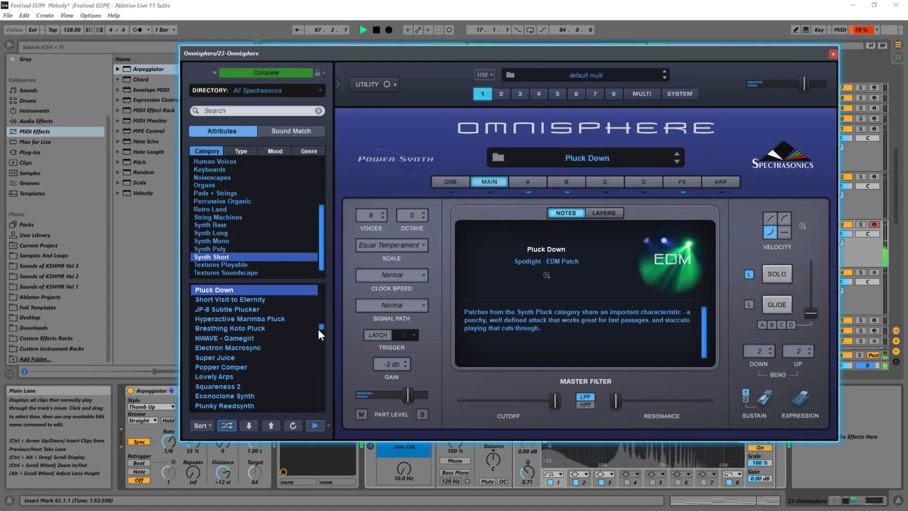
# - Try Scritti's Super Jupiter, Juno Octave Plucker, Hyperactive Marimba Pluck and Breathing Koto Pluck, load the Electron Macrosync patch, and stop playback
pyautogui.scroll(2, 319, 326)
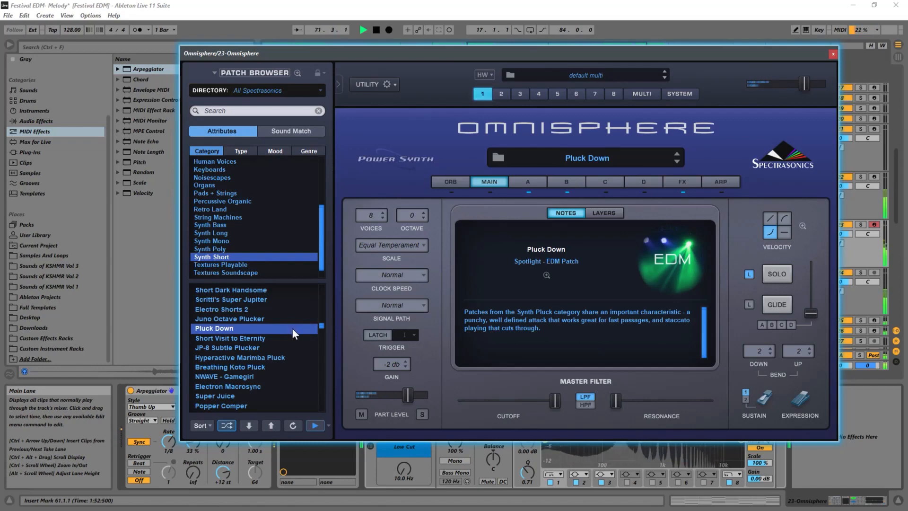
pyautogui.click(229, 300)
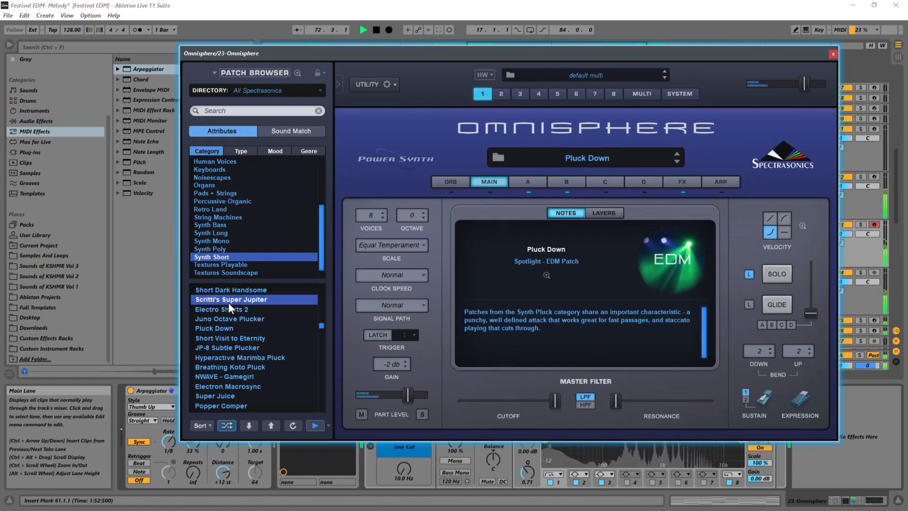
pyautogui.click(227, 320)
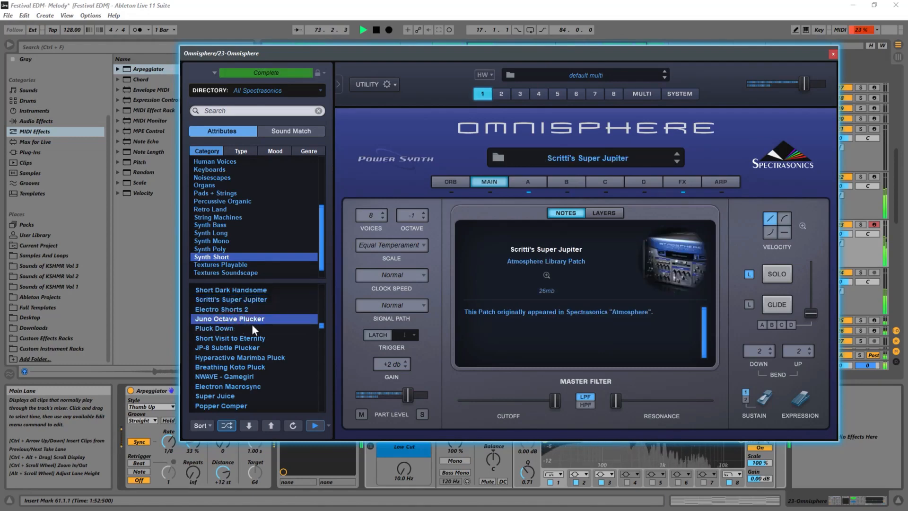
pyautogui.click(255, 358)
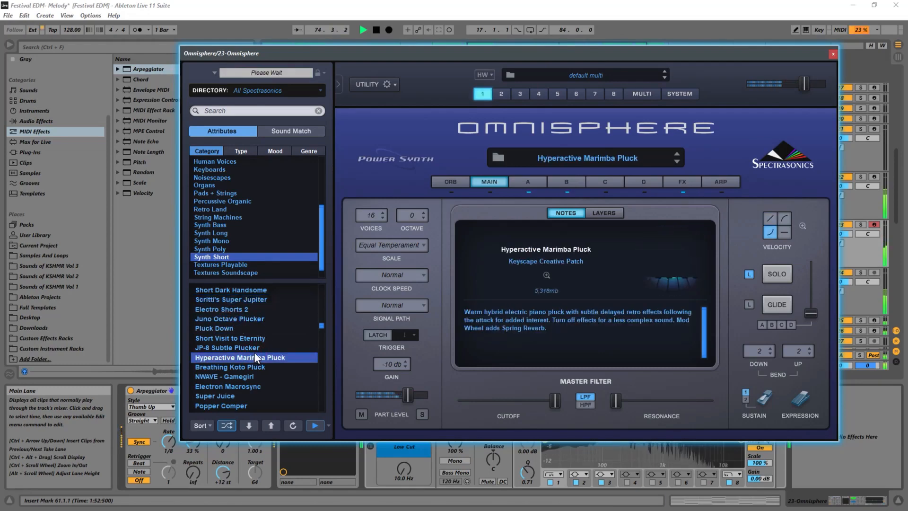
pyautogui.click(239, 367)
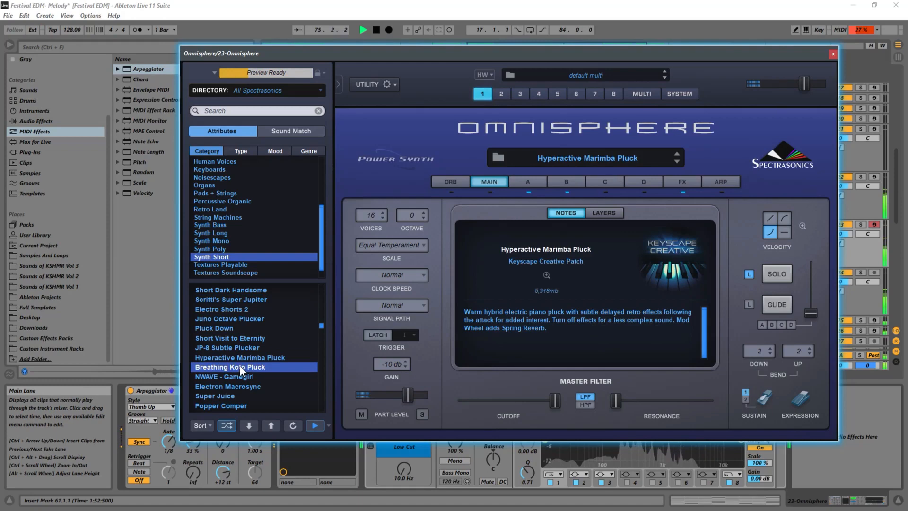
pyautogui.click(239, 385)
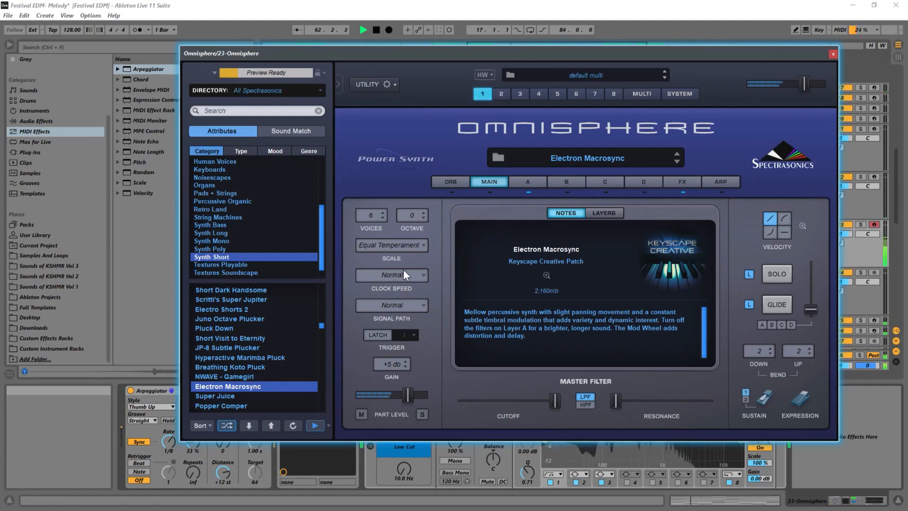
pyautogui.press('space')
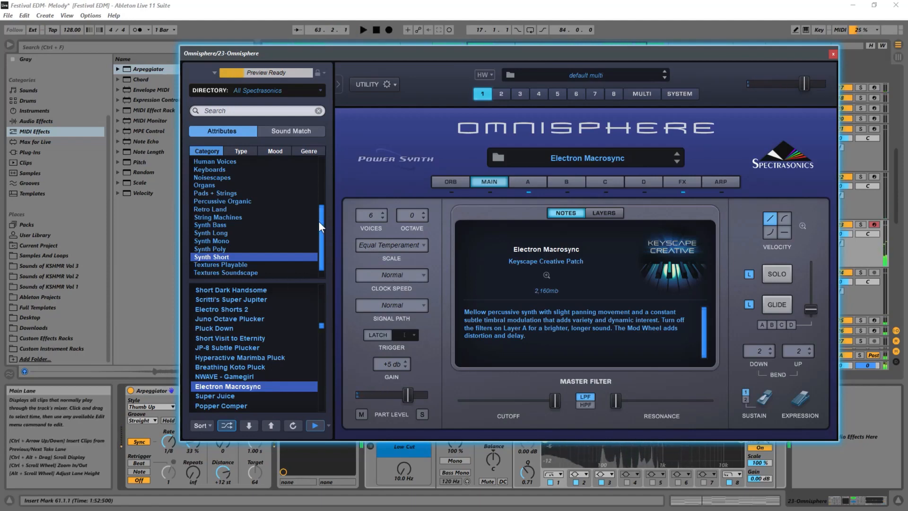